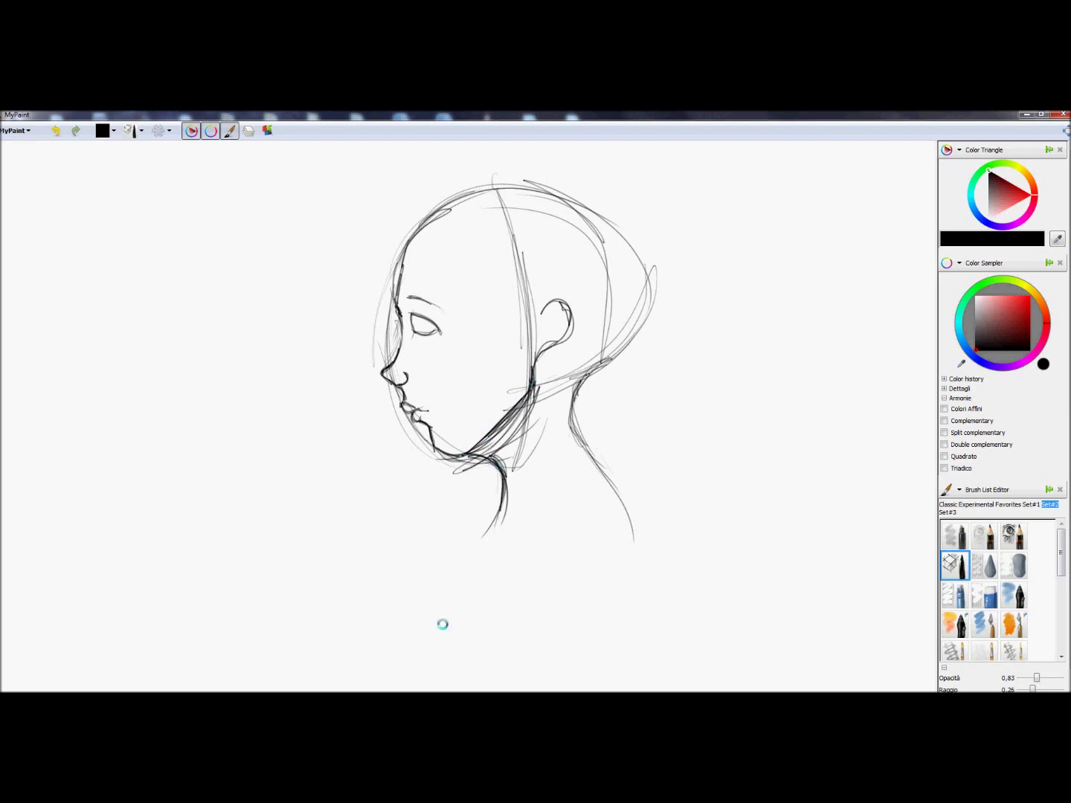
# - Sketch the outlines of the back, shoulder and chest, and close the bust with a curved line across its base
pyautogui.moveTo(572, 408); pyautogui.dragTo(639, 521)
pyautogui.moveTo(595, 444)
pyautogui.mouseDown()
pyautogui.moveTo(650, 569)
pyautogui.moveTo(639, 513)
pyautogui.moveTo(646, 564)
pyautogui.mouseUp()
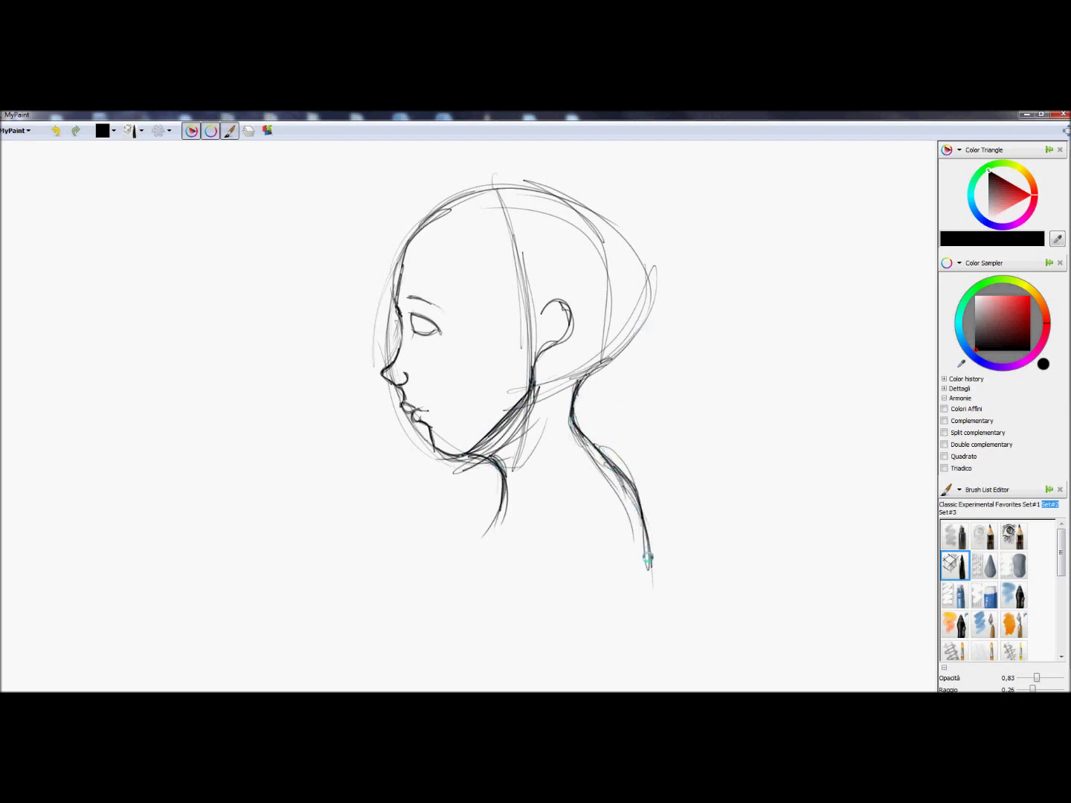
pyautogui.moveTo(621, 478); pyautogui.dragTo(647, 628)
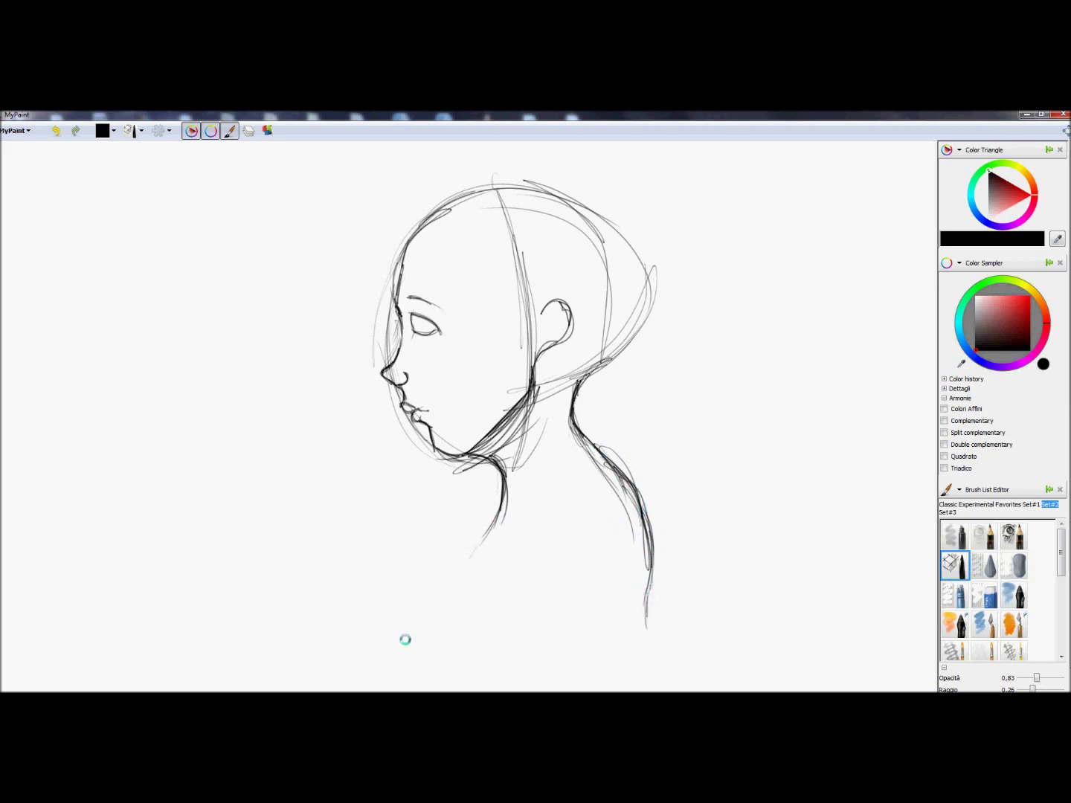
pyautogui.moveTo(501, 500)
pyautogui.mouseDown()
pyautogui.moveTo(465, 578)
pyautogui.moveTo(461, 628)
pyautogui.mouseUp()
pyautogui.moveTo(468, 631); pyautogui.dragTo(520, 634)
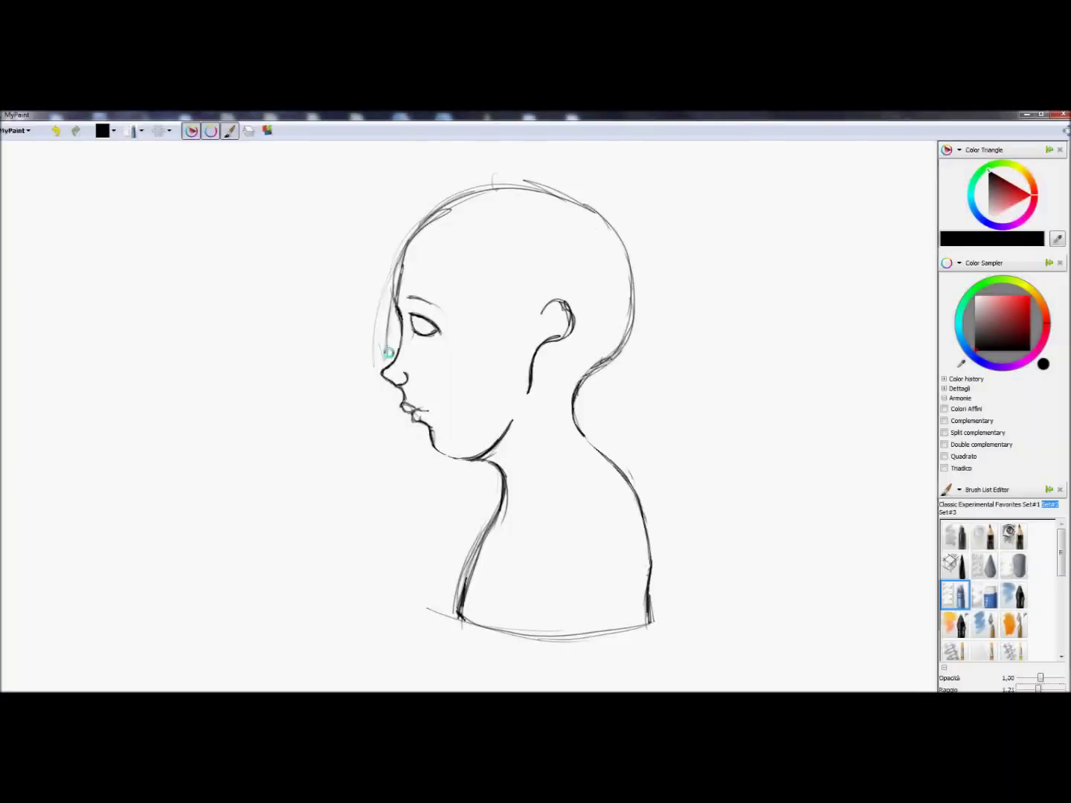
# - Erase the loose construction lines outside the forehead and the extra sketch lines along the front of the neck and chest
pyautogui.moveTo(387, 352)
pyautogui.mouseDown()
pyautogui.moveTo(379, 284)
pyautogui.moveTo(437, 220)
pyautogui.mouseUp()
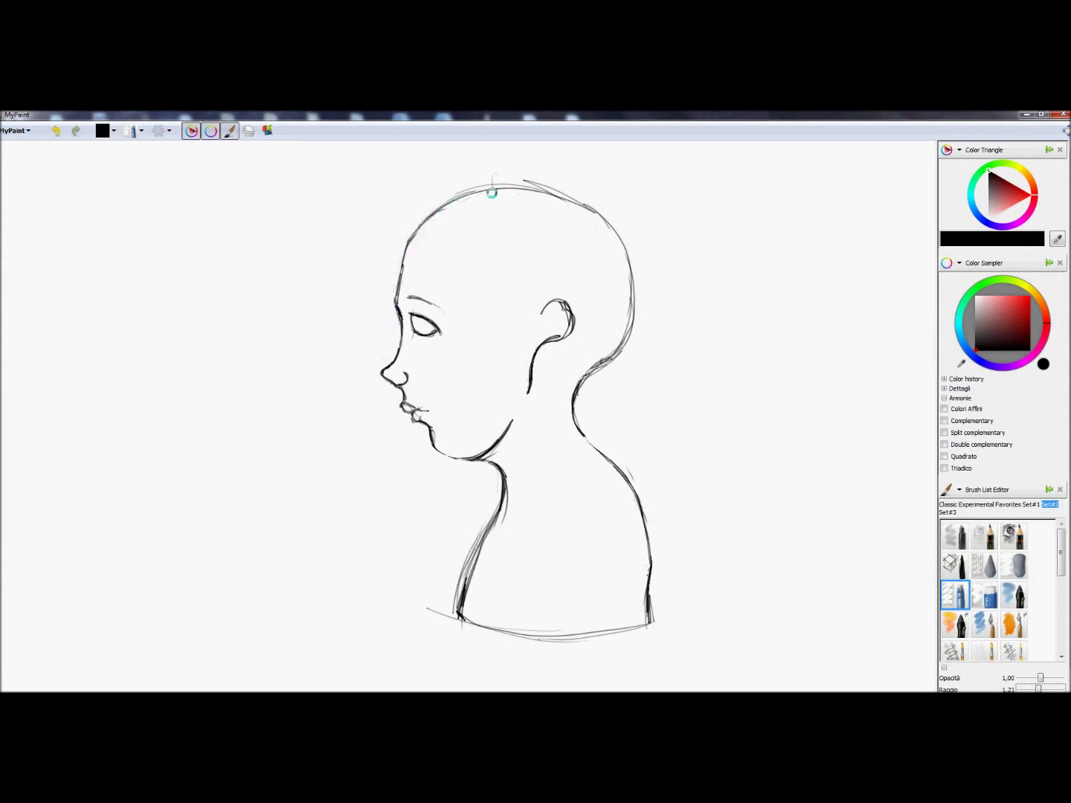
pyautogui.moveTo(494, 504)
pyautogui.mouseDown()
pyautogui.moveTo(449, 623)
pyautogui.moveTo(460, 623)
pyautogui.moveTo(490, 528)
pyautogui.mouseUp()
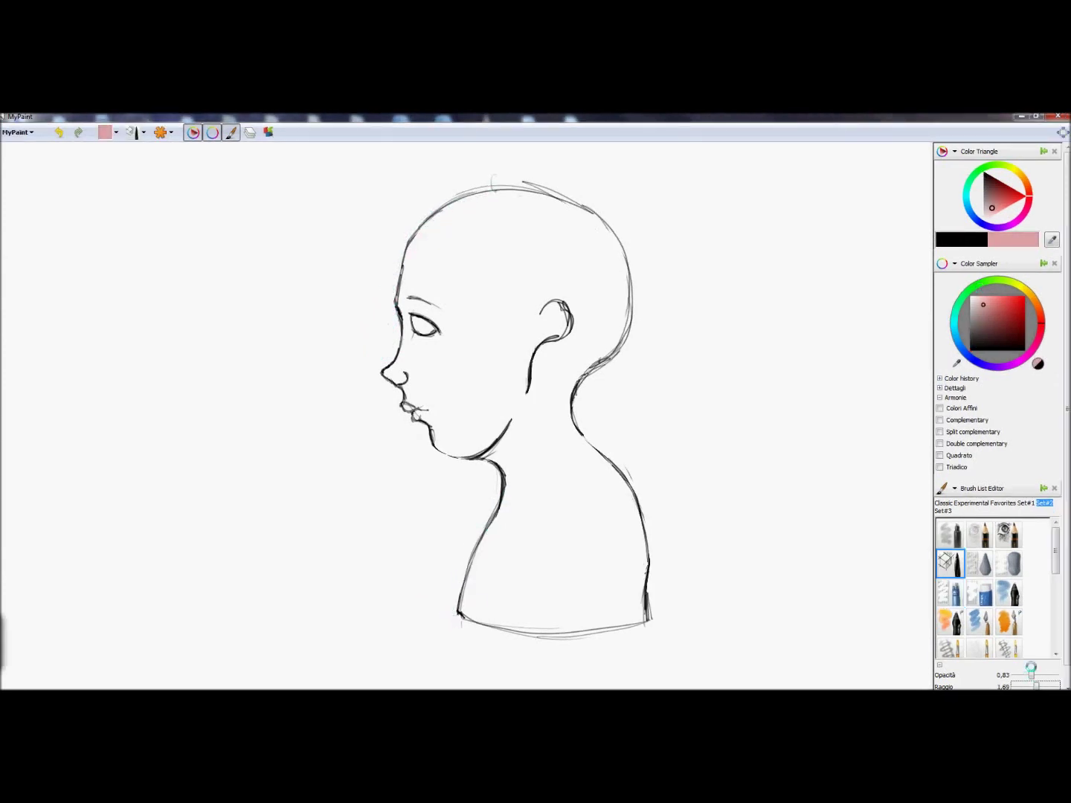
# - Fill the head, neck and bust with flat light pink, leaving the eye and lips unpainted
pyautogui.moveTo(521, 427)
pyautogui.mouseDown()
pyautogui.moveTo(512, 495)
pyautogui.moveTo(467, 609)
pyautogui.mouseUp()
pyautogui.moveTo(519, 461)
pyautogui.mouseDown()
pyautogui.moveTo(555, 485)
pyautogui.moveTo(586, 479)
pyautogui.moveTo(582, 448)
pyautogui.moveTo(636, 566)
pyautogui.moveTo(600, 521)
pyautogui.moveTo(602, 608)
pyautogui.moveTo(507, 536)
pyautogui.moveTo(581, 488)
pyautogui.moveTo(475, 613)
pyautogui.moveTo(552, 339)
pyautogui.mouseUp()
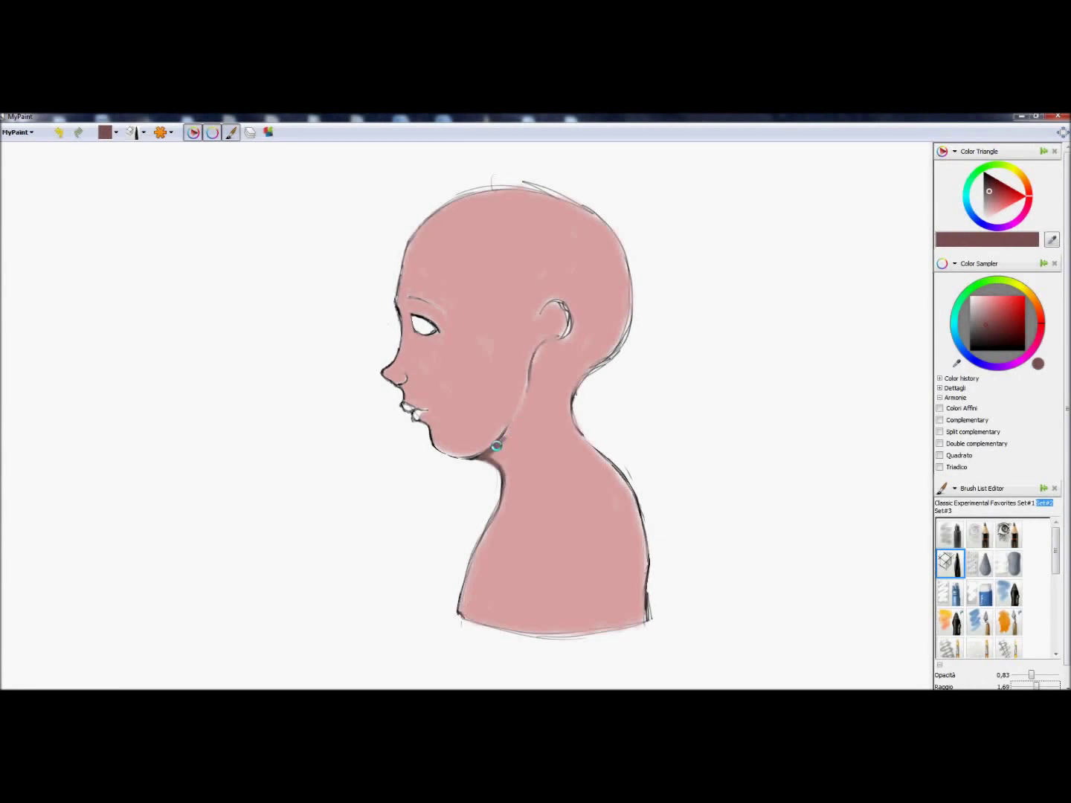
# - Paint dark brown shadows under the jaw and ear, at the armpit, and along the chest and back edges
pyautogui.moveTo(496, 446)
pyautogui.mouseDown()
pyautogui.moveTo(524, 394)
pyautogui.moveTo(489, 459)
pyautogui.moveTo(498, 459)
pyautogui.moveTo(513, 417)
pyautogui.mouseUp()
pyautogui.moveTo(543, 345)
pyautogui.mouseDown()
pyautogui.moveTo(555, 342)
pyautogui.moveTo(515, 426)
pyautogui.moveTo(549, 348)
pyautogui.mouseUp()
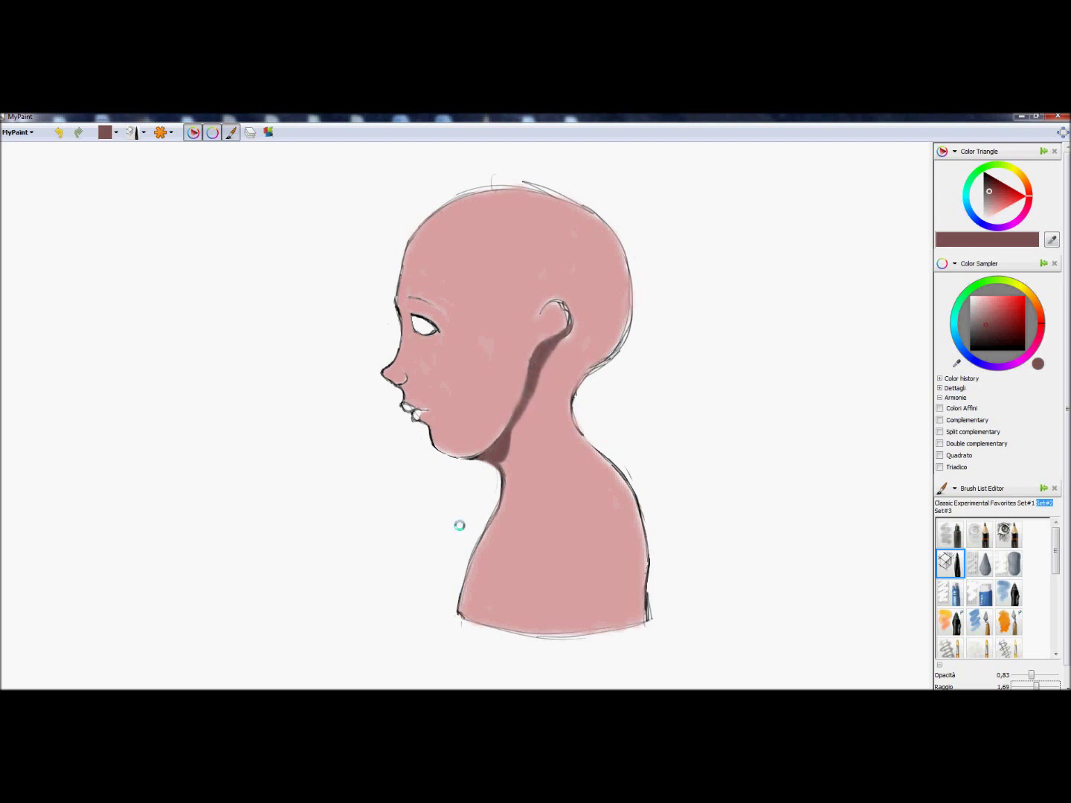
pyautogui.moveTo(562, 478)
pyautogui.mouseDown()
pyautogui.moveTo(552, 510)
pyautogui.moveTo(561, 499)
pyautogui.moveTo(570, 519)
pyautogui.moveTo(554, 501)
pyautogui.moveTo(550, 519)
pyautogui.moveTo(568, 518)
pyautogui.moveTo(577, 541)
pyautogui.moveTo(545, 519)
pyautogui.moveTo(558, 501)
pyautogui.moveTo(561, 528)
pyautogui.moveTo(571, 531)
pyautogui.moveTo(565, 519)
pyautogui.moveTo(587, 559)
pyautogui.moveTo(576, 537)
pyautogui.moveTo(572, 565)
pyautogui.moveTo(548, 520)
pyautogui.mouseUp()
pyautogui.moveTo(470, 611)
pyautogui.mouseDown()
pyautogui.moveTo(483, 542)
pyautogui.moveTo(470, 623)
pyautogui.mouseUp()
pyautogui.moveTo(647, 560)
pyautogui.mouseDown()
pyautogui.moveTo(641, 619)
pyautogui.moveTo(635, 501)
pyautogui.moveTo(566, 406)
pyautogui.moveTo(573, 423)
pyautogui.moveTo(572, 377)
pyautogui.moveTo(612, 346)
pyautogui.moveTo(588, 420)
pyautogui.moveTo(572, 420)
pyautogui.moveTo(632, 491)
pyautogui.mouseUp()
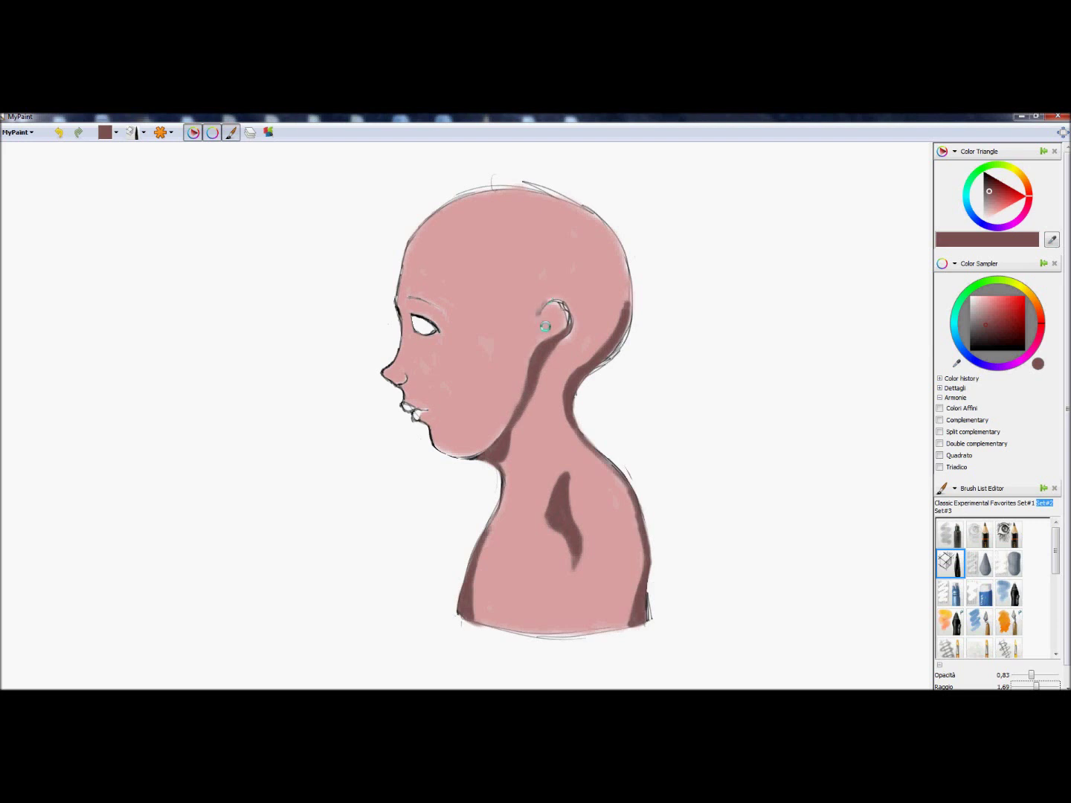
# - Paint dark brown shadows beside the nose and over the cheek, temple, lower jaw and back of the scalp
pyautogui.moveTo(399, 368)
pyautogui.mouseDown()
pyautogui.moveTo(418, 336)
pyautogui.moveTo(414, 378)
pyautogui.moveTo(407, 358)
pyautogui.moveTo(472, 366)
pyautogui.moveTo(489, 326)
pyautogui.moveTo(455, 394)
pyautogui.mouseUp()
pyautogui.moveTo(506, 350)
pyautogui.mouseDown()
pyautogui.moveTo(520, 346)
pyautogui.moveTo(491, 371)
pyautogui.moveTo(476, 339)
pyautogui.moveTo(492, 362)
pyautogui.moveTo(518, 365)
pyautogui.moveTo(508, 366)
pyautogui.moveTo(554, 296)
pyautogui.mouseUp()
pyautogui.moveTo(491, 305)
pyautogui.mouseDown()
pyautogui.moveTo(512, 281)
pyautogui.moveTo(497, 313)
pyautogui.moveTo(502, 272)
pyautogui.moveTo(528, 237)
pyautogui.moveTo(509, 207)
pyautogui.moveTo(466, 197)
pyautogui.moveTo(521, 212)
pyautogui.mouseUp()
pyautogui.moveTo(549, 298)
pyautogui.mouseDown()
pyautogui.moveTo(499, 305)
pyautogui.moveTo(500, 268)
pyautogui.moveTo(546, 255)
pyautogui.moveTo(524, 247)
pyautogui.moveTo(560, 299)
pyautogui.moveTo(566, 345)
pyautogui.moveTo(542, 378)
pyautogui.moveTo(567, 398)
pyautogui.moveTo(567, 413)
pyautogui.mouseUp()
pyautogui.moveTo(568, 343)
pyautogui.mouseDown()
pyautogui.moveTo(615, 307)
pyautogui.moveTo(612, 291)
pyautogui.moveTo(525, 204)
pyautogui.moveTo(557, 209)
pyautogui.mouseUp()
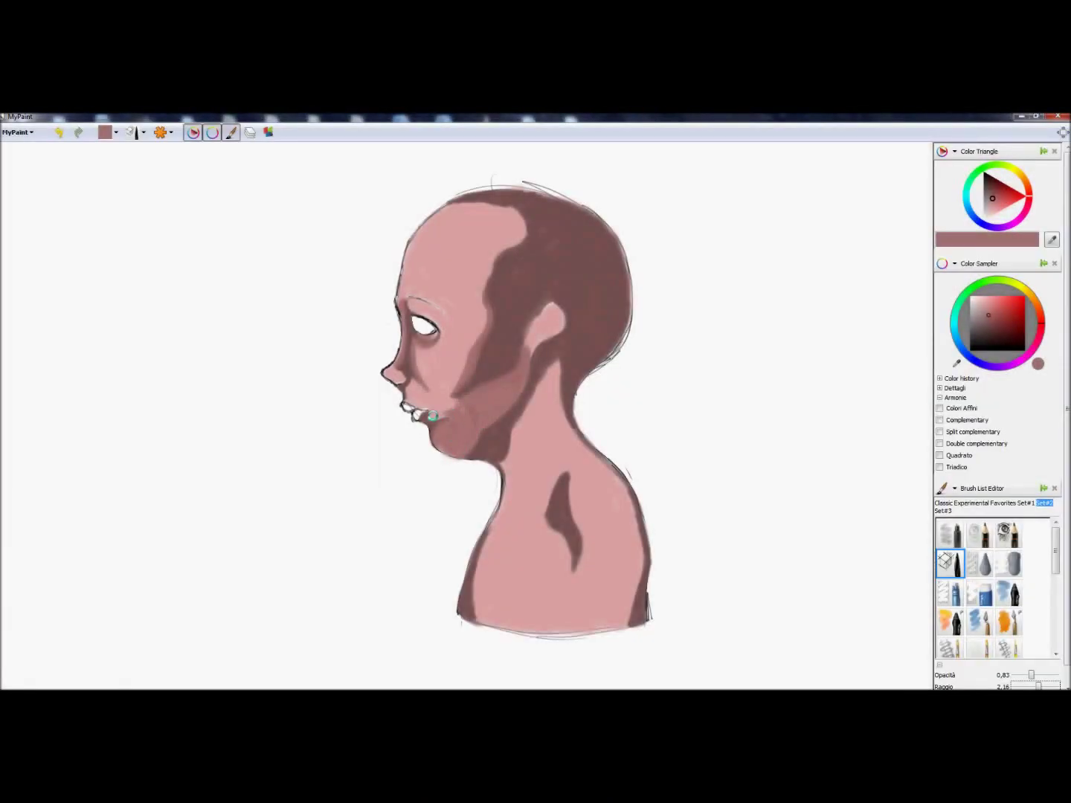
# - Paint a rose-brown midtone around the mouth and lower cheek and along the forehead's shadow edge
pyautogui.moveTo(432, 417); pyautogui.dragTo(460, 398)
pyautogui.moveTo(411, 399)
pyautogui.mouseDown()
pyautogui.moveTo(435, 413)
pyautogui.moveTo(419, 389)
pyautogui.moveTo(425, 394)
pyautogui.moveTo(435, 416)
pyautogui.moveTo(449, 401)
pyautogui.moveTo(422, 376)
pyautogui.mouseUp()
pyautogui.moveTo(481, 294)
pyautogui.mouseDown()
pyautogui.moveTo(487, 253)
pyautogui.moveTo(521, 216)
pyautogui.moveTo(469, 201)
pyautogui.moveTo(512, 223)
pyautogui.moveTo(512, 197)
pyautogui.moveTo(525, 201)
pyautogui.mouseUp()
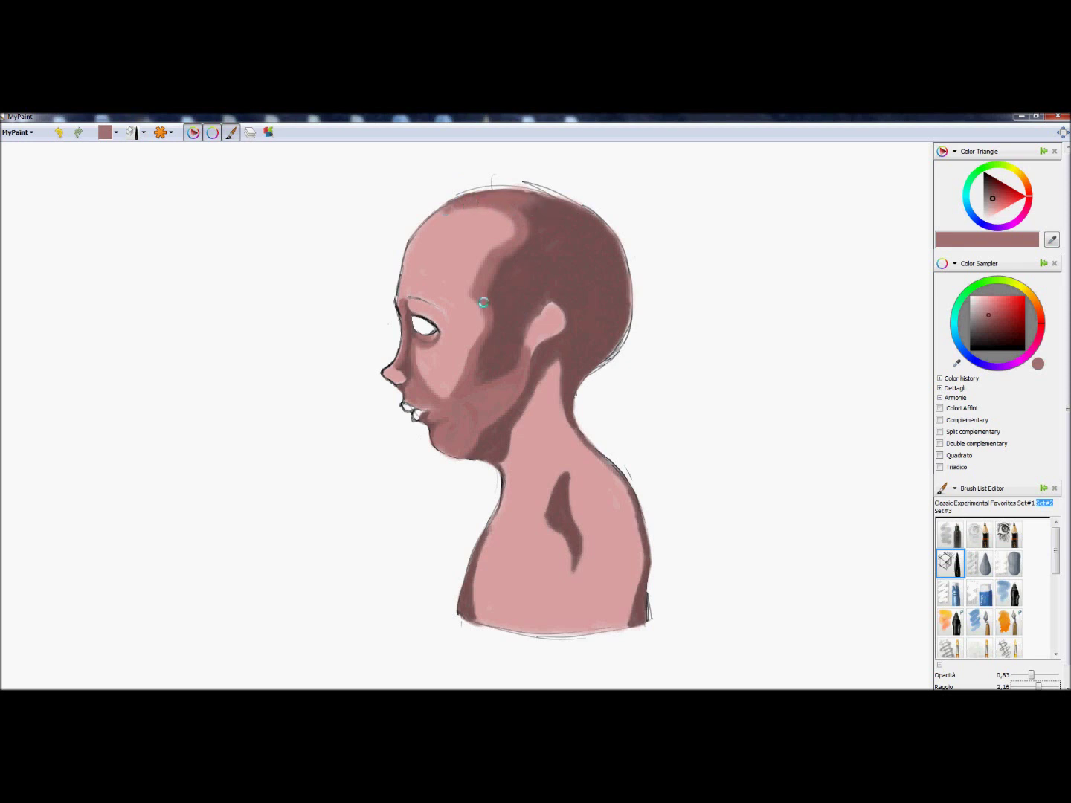
# - Paint the rose-brown midtone over the front of the neck, the shoulder, and around the chest and upper arm
pyautogui.moveTo(522, 364)
pyautogui.mouseDown()
pyautogui.moveTo(544, 308)
pyautogui.moveTo(530, 353)
pyautogui.moveTo(582, 315)
pyautogui.moveTo(502, 465)
pyautogui.moveTo(556, 363)
pyautogui.moveTo(513, 437)
pyautogui.mouseUp()
pyautogui.moveTo(545, 512)
pyautogui.mouseDown()
pyautogui.moveTo(530, 411)
pyautogui.moveTo(547, 462)
pyautogui.moveTo(503, 506)
pyautogui.moveTo(549, 490)
pyautogui.moveTo(546, 468)
pyautogui.moveTo(527, 466)
pyautogui.moveTo(504, 498)
pyautogui.moveTo(539, 509)
pyautogui.moveTo(527, 442)
pyautogui.moveTo(566, 498)
pyautogui.moveTo(573, 480)
pyautogui.moveTo(584, 533)
pyautogui.moveTo(571, 484)
pyautogui.moveTo(587, 463)
pyautogui.moveTo(604, 476)
pyautogui.moveTo(561, 464)
pyautogui.moveTo(558, 472)
pyautogui.moveTo(619, 470)
pyautogui.moveTo(588, 452)
pyautogui.moveTo(558, 365)
pyautogui.moveTo(623, 487)
pyautogui.mouseUp()
pyautogui.moveTo(553, 534)
pyautogui.mouseDown()
pyautogui.moveTo(562, 597)
pyautogui.moveTo(575, 550)
pyautogui.moveTo(555, 650)
pyautogui.mouseUp()
pyautogui.moveTo(480, 618)
pyautogui.mouseDown()
pyautogui.moveTo(505, 512)
pyautogui.moveTo(490, 598)
pyautogui.moveTo(546, 623)
pyautogui.moveTo(468, 603)
pyautogui.moveTo(523, 630)
pyautogui.moveTo(497, 608)
pyautogui.moveTo(558, 630)
pyautogui.moveTo(467, 606)
pyautogui.mouseUp()
pyautogui.moveTo(486, 546)
pyautogui.mouseDown()
pyautogui.moveTo(558, 626)
pyautogui.moveTo(566, 518)
pyautogui.mouseUp()
# - Set the brush radius to 1.97 and extend the rose-brown midtone across the temple and down the cheek
pyautogui.moveTo(1038, 685); pyautogui.dragTo(1033, 681)
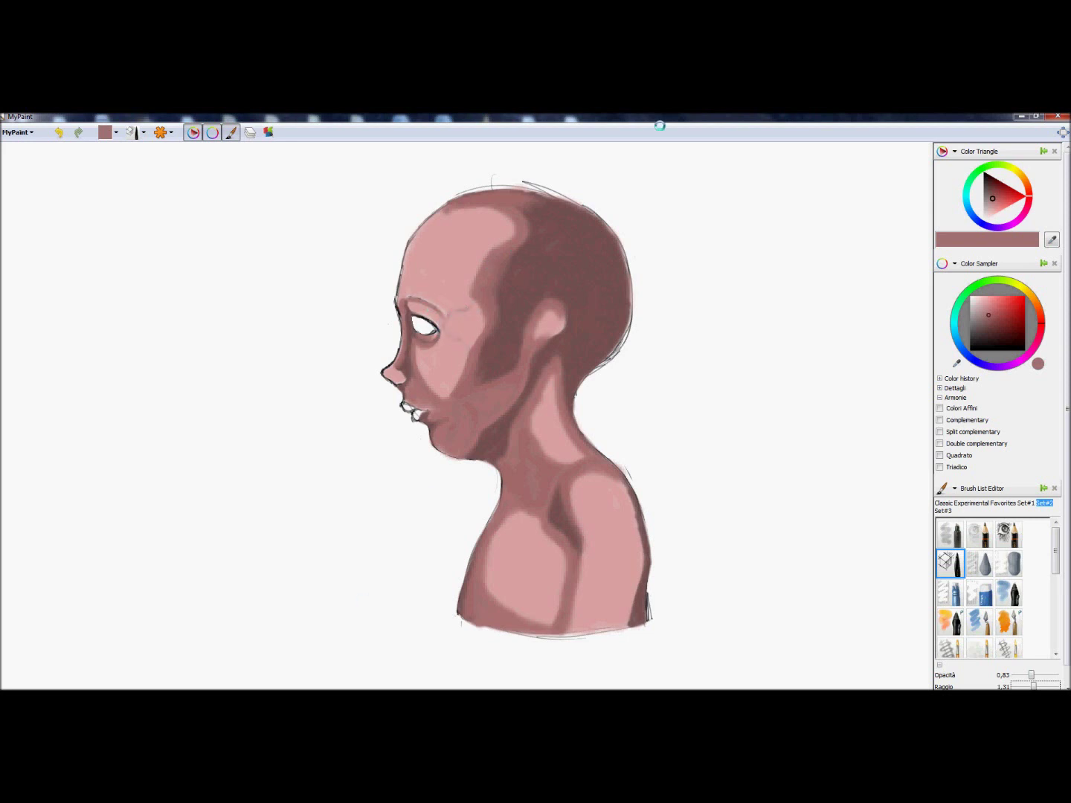
pyautogui.moveTo(1035, 686); pyautogui.dragTo(1039, 682)
pyautogui.moveTo(476, 306)
pyautogui.mouseDown()
pyautogui.moveTo(449, 324)
pyautogui.moveTo(462, 373)
pyautogui.mouseUp()
pyautogui.moveTo(456, 319); pyautogui.dragTo(478, 331)
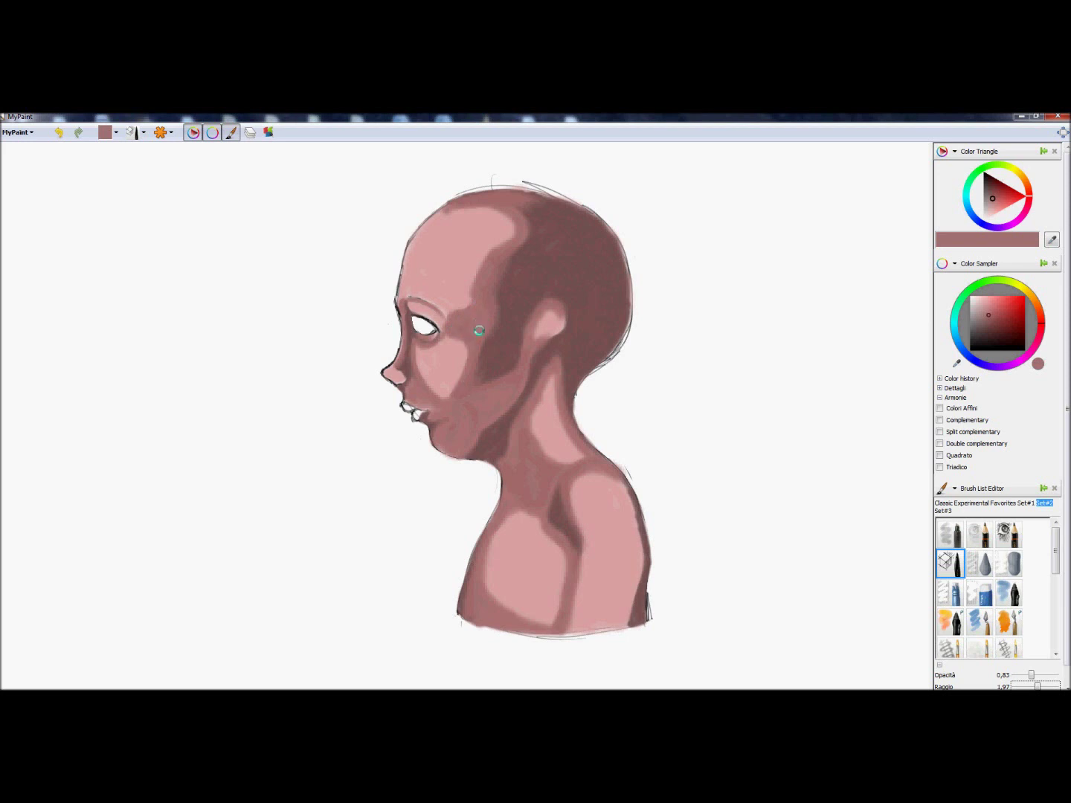
pyautogui.moveTo(446, 394); pyautogui.dragTo(462, 343)
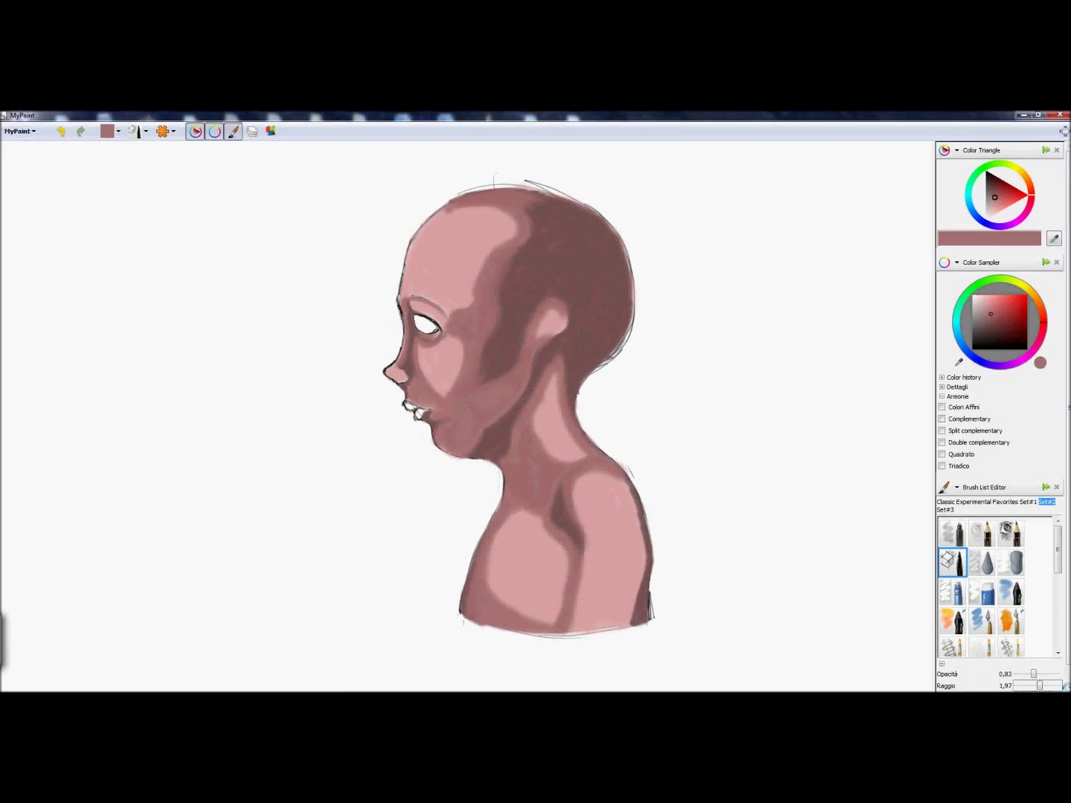
pyautogui.click(1027, 291)
pyautogui.click(987, 313)
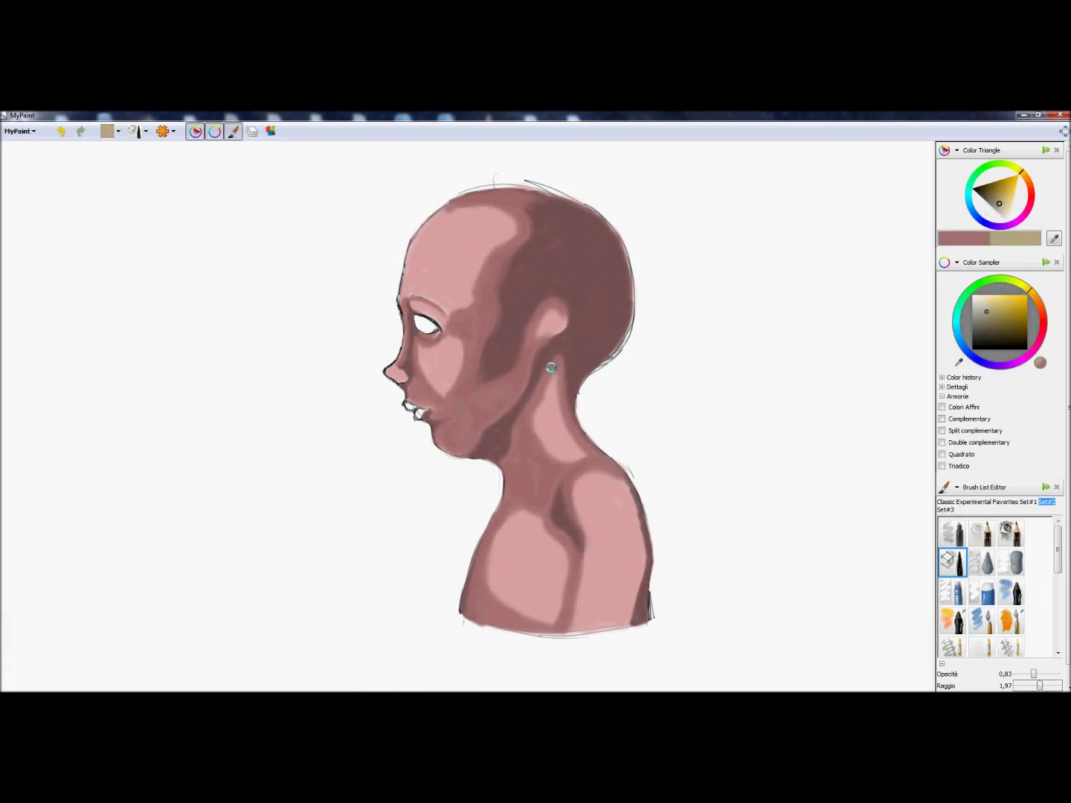
pyautogui.moveTo(550, 367); pyautogui.dragTo(535, 424)
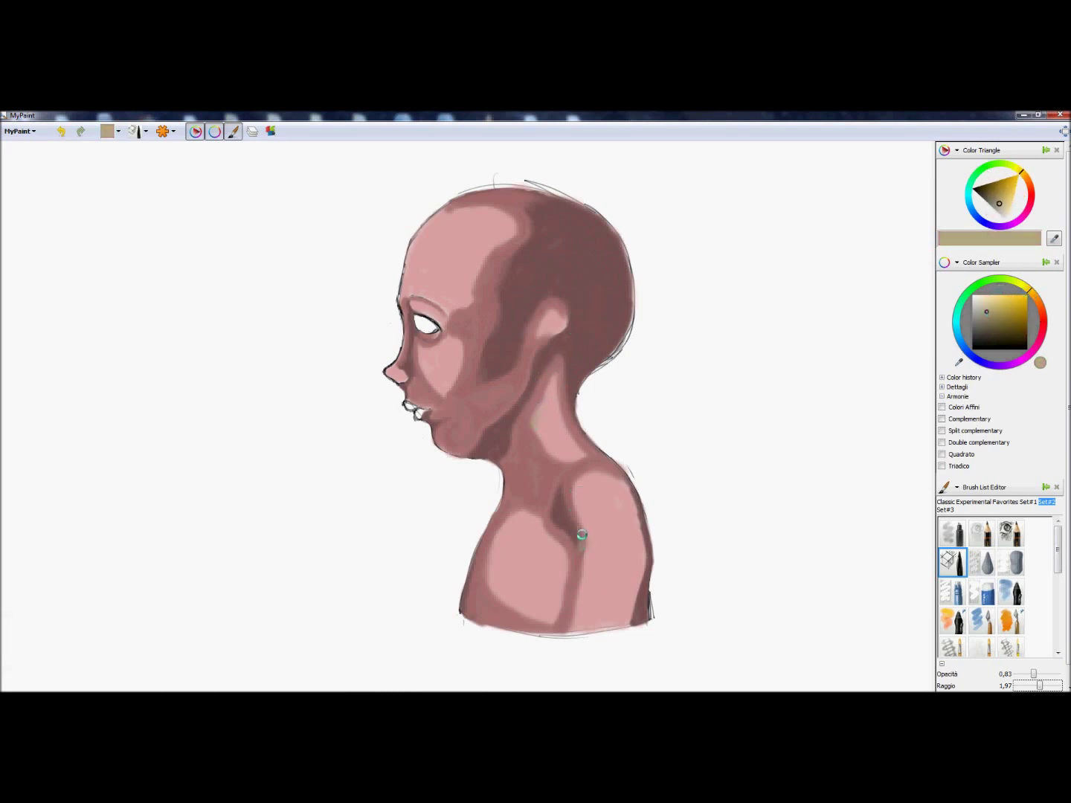
# - Repaint the light areas of the shoulder, arm, chest, neck, cheek and forehead in a warm salmon pink
pyautogui.click(1042, 309)
pyautogui.click(988, 300)
pyautogui.click(592, 473)
pyautogui.moveTo(582, 479); pyautogui.dragTo(611, 474)
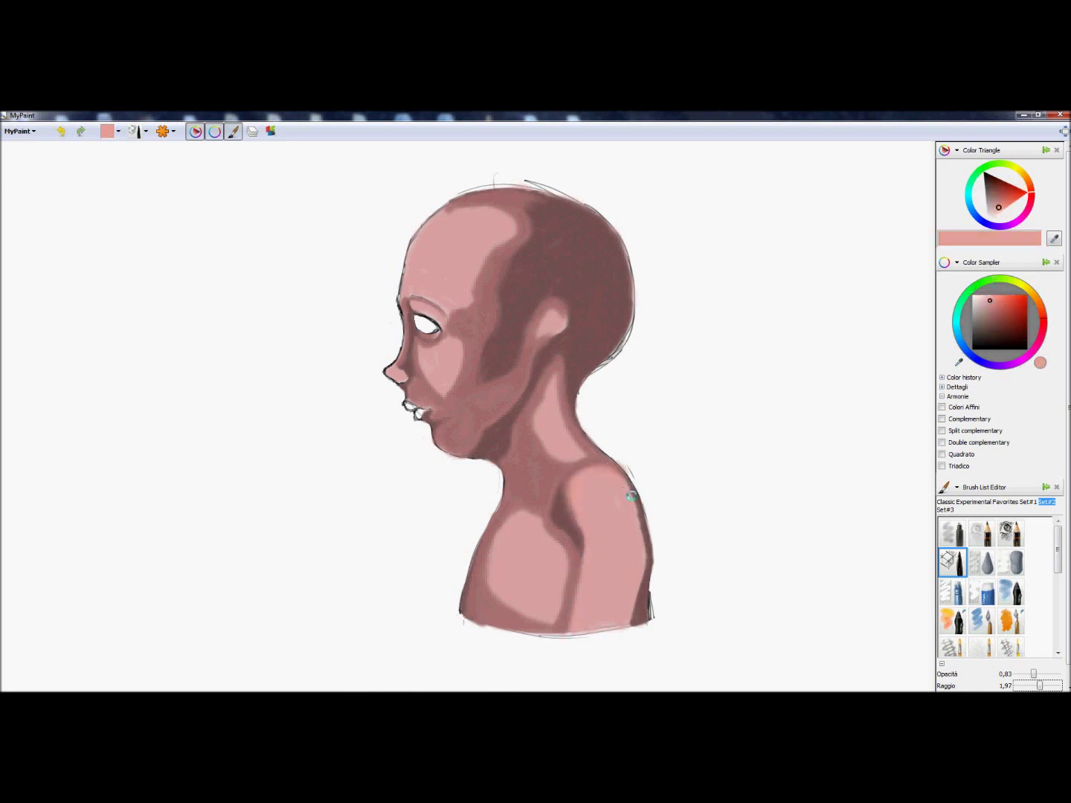
pyautogui.moveTo(578, 604); pyautogui.dragTo(579, 633)
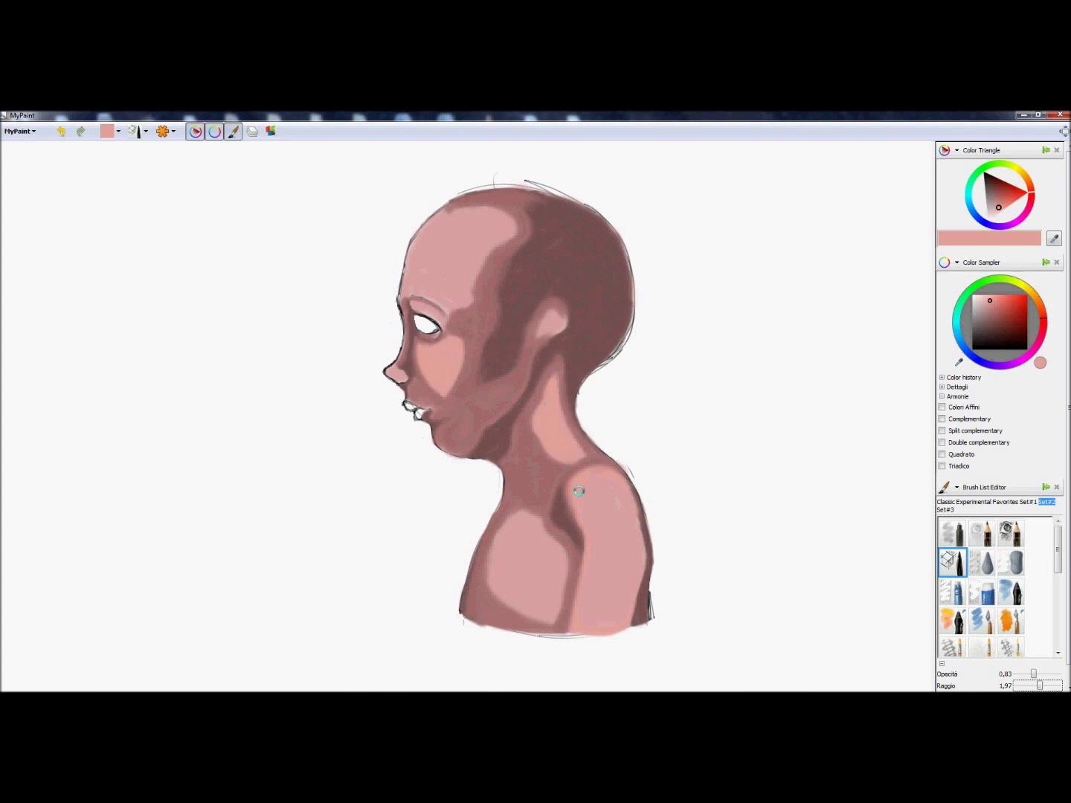
pyautogui.moveTo(634, 526); pyautogui.dragTo(613, 619)
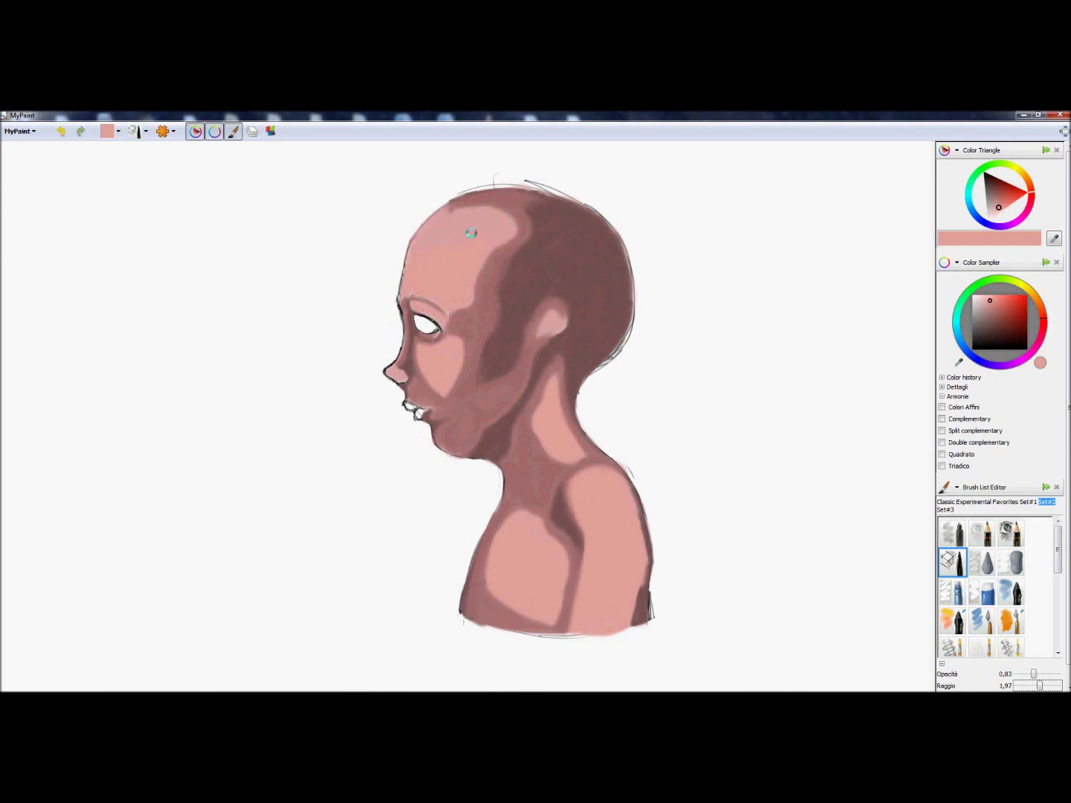
pyautogui.moveTo(462, 212); pyautogui.dragTo(505, 225)
# - Paint the lips red with a brush radius of 1.31 and shade them with a darker red
pyautogui.click(1004, 197)
pyautogui.moveTo(1039, 684); pyautogui.dragTo(1035, 684)
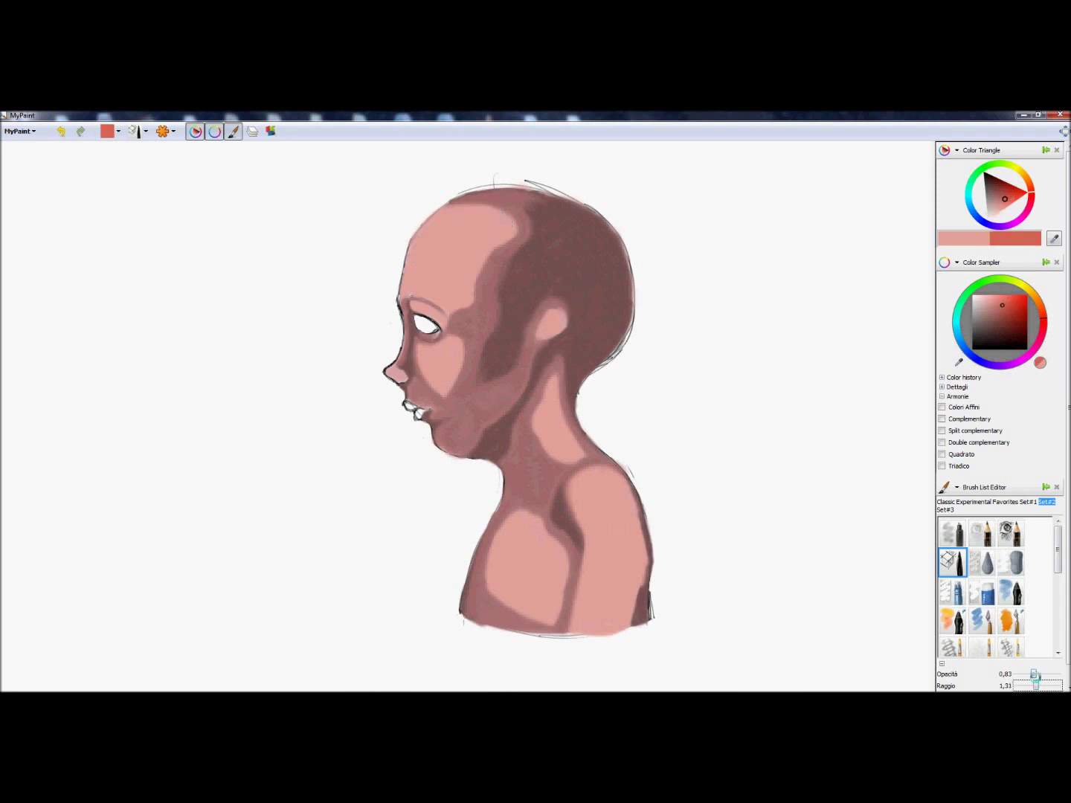
pyautogui.click(406, 405)
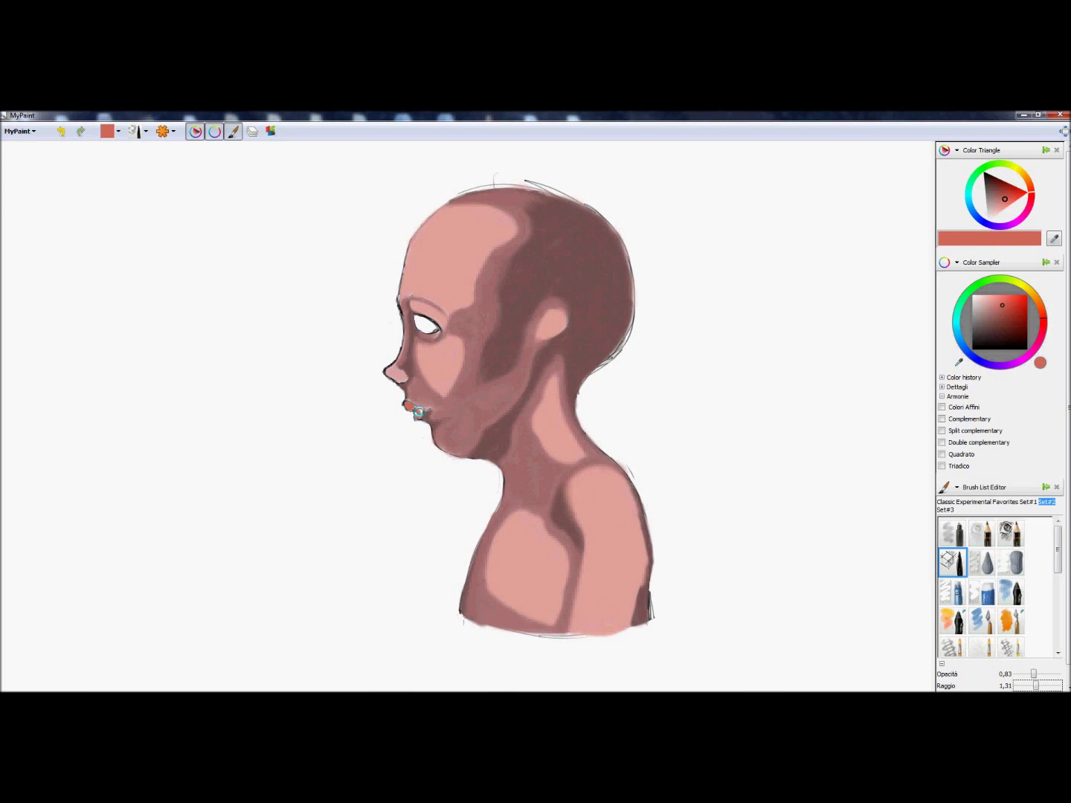
pyautogui.keyDown('ctrl'); pyautogui.click(429, 390); pyautogui.keyUp('ctrl')
pyautogui.moveTo(412, 408); pyautogui.dragTo(421, 412)
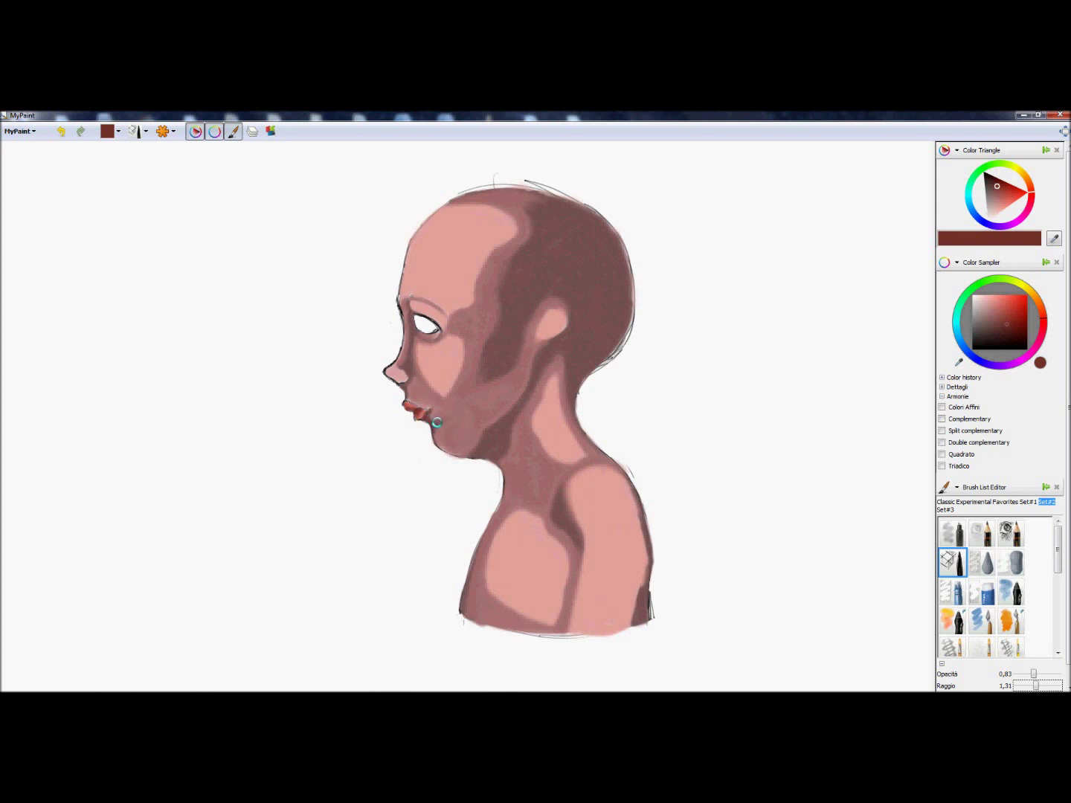
# - Paint black shadows along the nose, jaw, ear, armpit and back, and fill the dark area of the scalp with black
pyautogui.press('x')
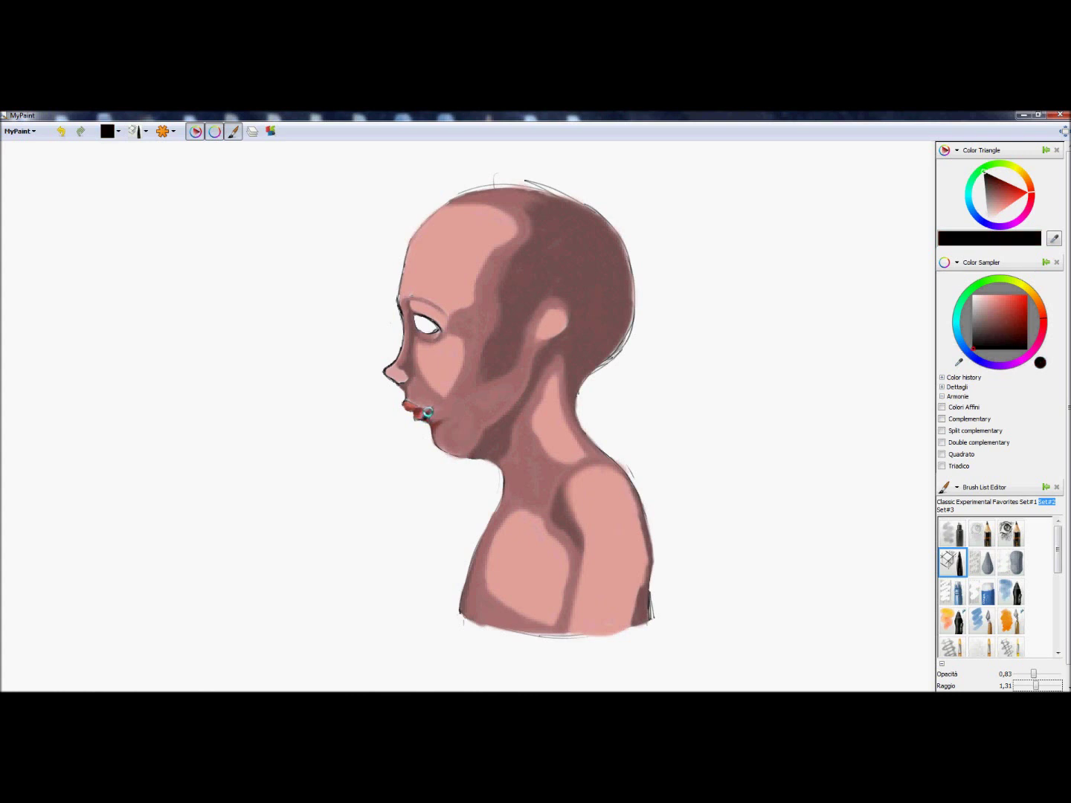
pyautogui.moveTo(473, 456)
pyautogui.mouseDown()
pyautogui.moveTo(500, 468)
pyautogui.moveTo(518, 398)
pyautogui.mouseUp()
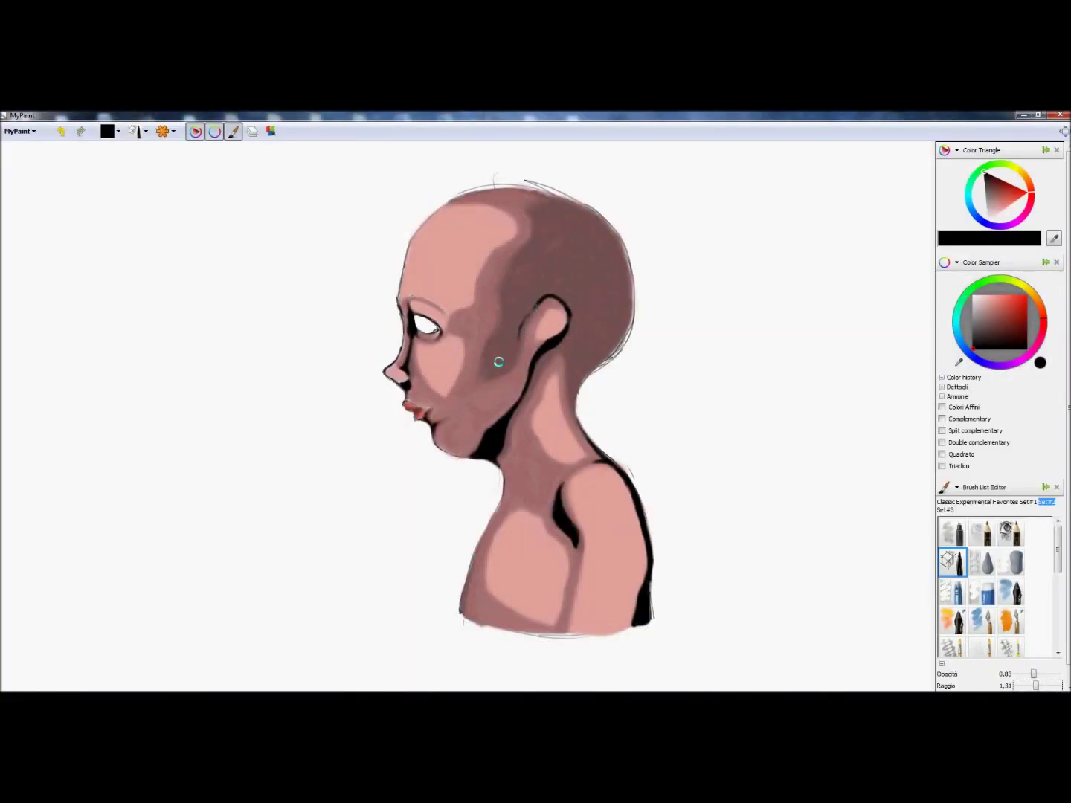
pyautogui.moveTo(485, 368)
pyautogui.mouseDown()
pyautogui.moveTo(507, 337)
pyautogui.moveTo(498, 345)
pyautogui.moveTo(504, 304)
pyautogui.moveTo(510, 331)
pyautogui.moveTo(531, 308)
pyautogui.moveTo(520, 258)
pyautogui.moveTo(550, 226)
pyautogui.moveTo(617, 271)
pyautogui.moveTo(625, 318)
pyautogui.moveTo(576, 407)
pyautogui.mouseUp()
pyautogui.moveTo(561, 339); pyautogui.dragTo(577, 432)
pyautogui.moveTo(1039, 685); pyautogui.dragTo(1042, 685)
pyautogui.moveTo(523, 261)
pyautogui.mouseDown()
pyautogui.moveTo(545, 287)
pyautogui.moveTo(509, 312)
pyautogui.moveTo(545, 236)
pyautogui.moveTo(585, 252)
pyautogui.mouseUp()
pyautogui.moveTo(569, 336)
pyautogui.mouseDown()
pyautogui.moveTo(577, 367)
pyautogui.moveTo(618, 328)
pyautogui.moveTo(580, 238)
pyautogui.moveTo(622, 305)
pyautogui.moveTo(583, 292)
pyautogui.moveTo(571, 310)
pyautogui.moveTo(584, 338)
pyautogui.moveTo(580, 275)
pyautogui.moveTo(566, 271)
pyautogui.mouseUp()
# - Paint pale yellow highlights on the neck, shoulder, back of the arm, cheek and forehead edge
pyautogui.press('1')
pyautogui.moveTo(553, 386); pyautogui.dragTo(582, 457)
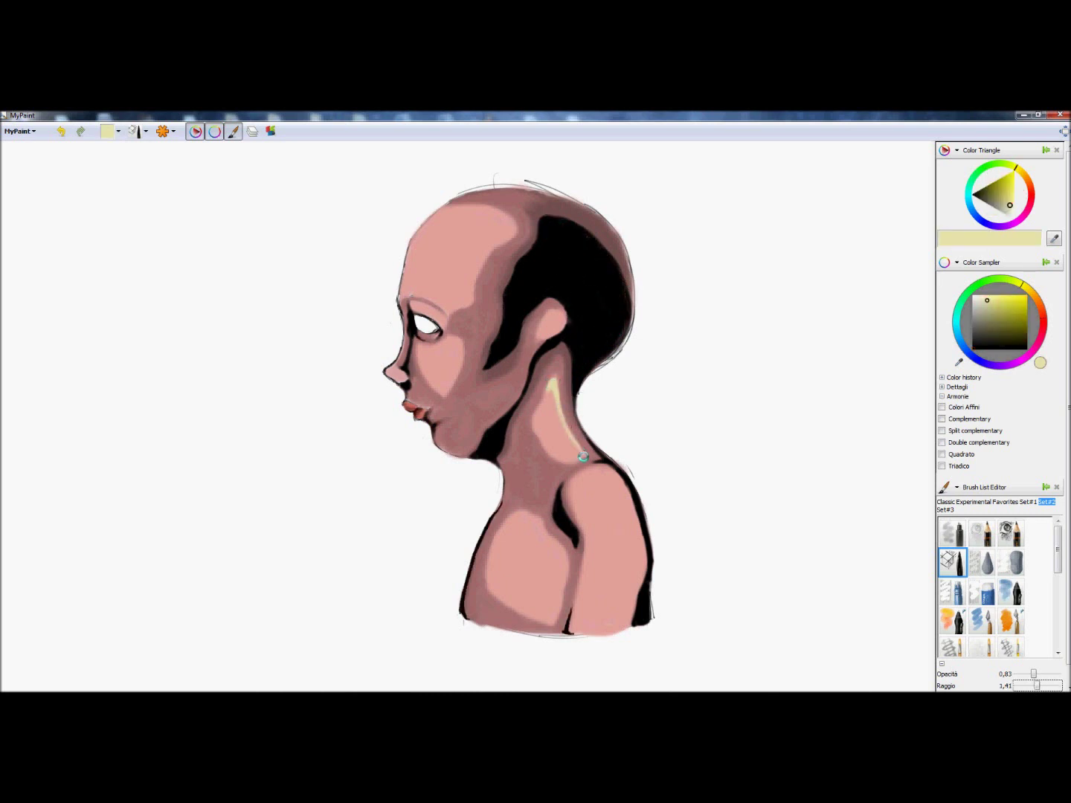
pyautogui.moveTo(550, 387); pyautogui.dragTo(568, 434)
pyautogui.moveTo(574, 482)
pyautogui.mouseDown()
pyautogui.moveTo(608, 471)
pyautogui.moveTo(633, 506)
pyautogui.mouseUp()
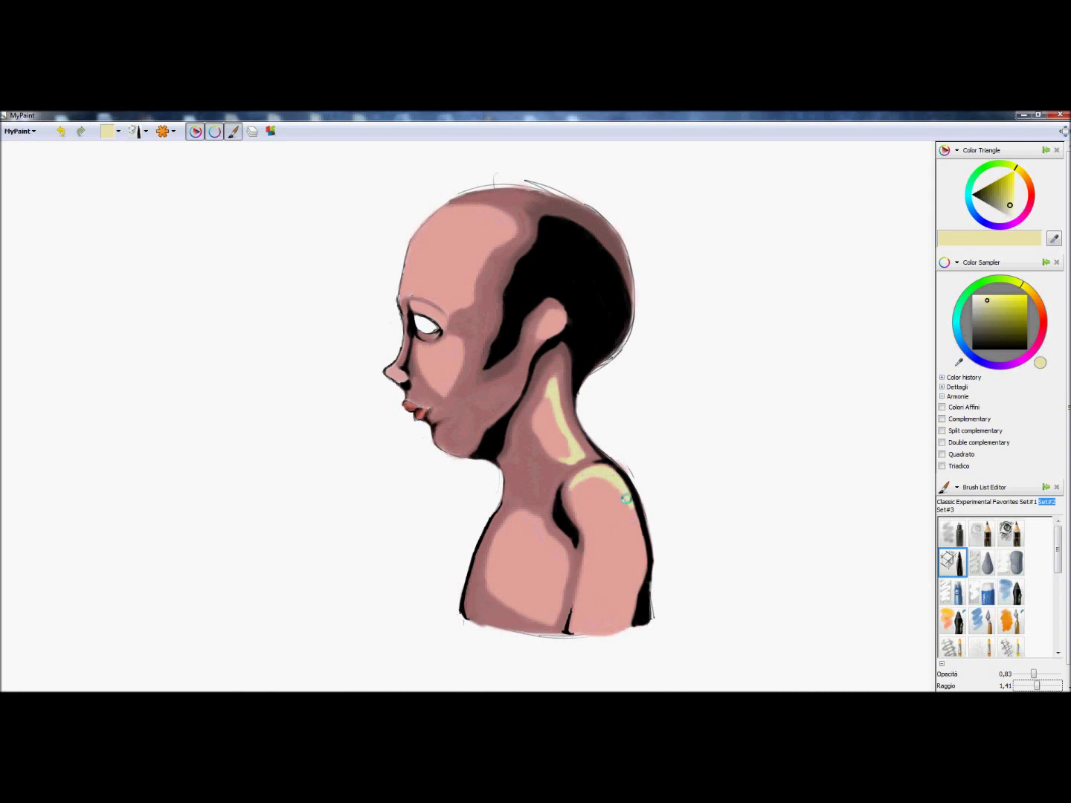
pyautogui.moveTo(638, 536); pyautogui.dragTo(628, 625)
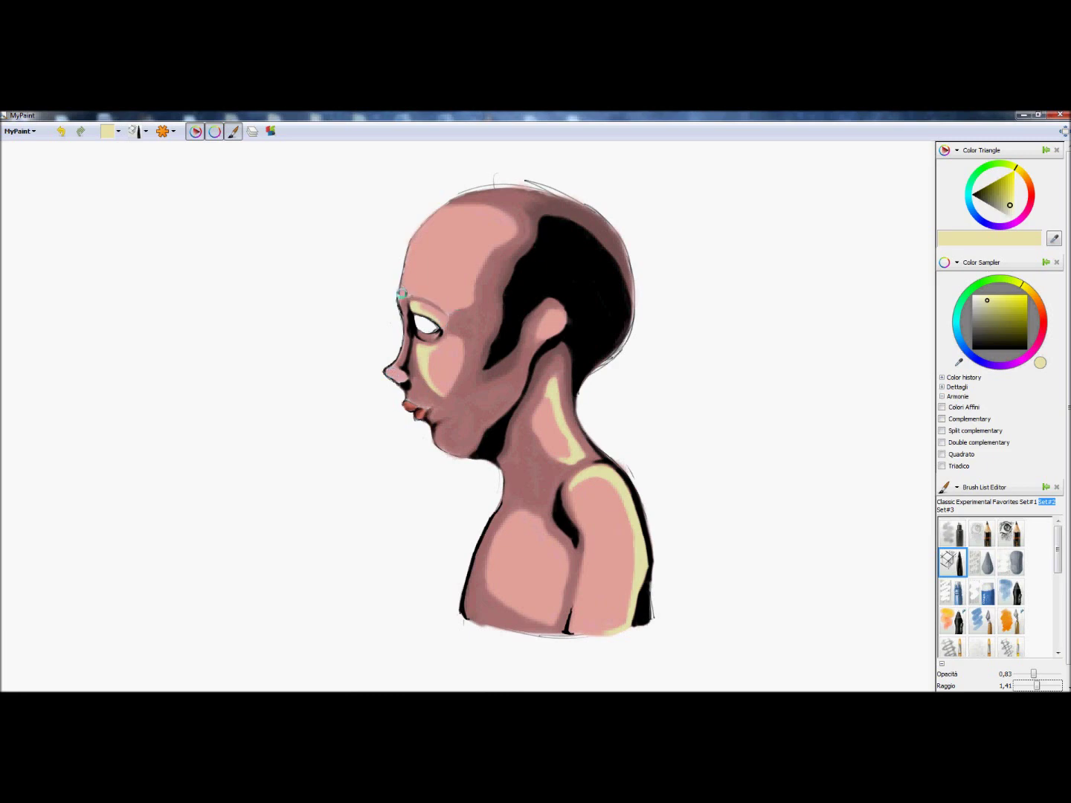
pyautogui.moveTo(404, 275)
pyautogui.mouseDown()
pyautogui.moveTo(408, 249)
pyautogui.moveTo(448, 201)
pyautogui.mouseUp()
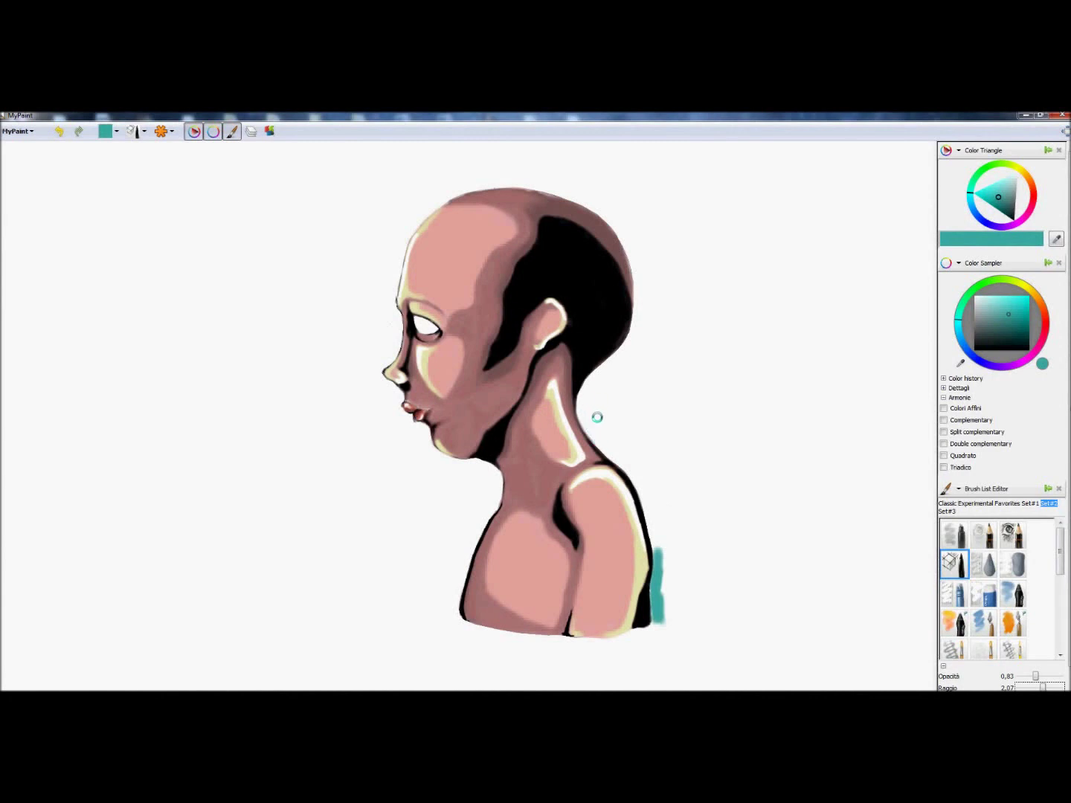
# - Paint a solid teal silhouette behind the figure, following the back of the head, neck and back down to the base
pyautogui.moveTo(597, 418)
pyautogui.mouseDown()
pyautogui.moveTo(598, 442)
pyautogui.moveTo(580, 411)
pyautogui.moveTo(633, 471)
pyautogui.mouseUp()
pyautogui.moveTo(581, 402)
pyautogui.mouseDown()
pyautogui.moveTo(607, 446)
pyautogui.moveTo(626, 445)
pyautogui.moveTo(598, 378)
pyautogui.moveTo(589, 385)
pyautogui.moveTo(632, 334)
pyautogui.moveTo(598, 411)
pyautogui.moveTo(632, 366)
pyautogui.moveTo(637, 452)
pyautogui.moveTo(658, 433)
pyautogui.moveTo(669, 466)
pyautogui.moveTo(666, 444)
pyautogui.moveTo(604, 443)
pyautogui.moveTo(649, 500)
pyautogui.moveTo(623, 458)
pyautogui.moveTo(640, 491)
pyautogui.moveTo(649, 470)
pyautogui.moveTo(652, 504)
pyautogui.moveTo(665, 501)
pyautogui.moveTo(623, 378)
pyautogui.moveTo(659, 527)
pyautogui.moveTo(674, 526)
pyautogui.moveTo(663, 611)
pyautogui.moveTo(692, 604)
pyautogui.moveTo(663, 597)
pyautogui.moveTo(639, 299)
pyautogui.moveTo(627, 352)
pyautogui.moveTo(626, 243)
pyautogui.moveTo(683, 456)
pyautogui.moveTo(673, 467)
pyautogui.moveTo(641, 372)
pyautogui.moveTo(645, 315)
pyautogui.moveTo(645, 391)
pyautogui.moveTo(659, 342)
pyautogui.moveTo(652, 369)
pyautogui.moveTo(688, 601)
pyautogui.moveTo(682, 483)
pyautogui.moveTo(694, 598)
pyautogui.mouseUp()
pyautogui.moveTo(626, 241)
pyautogui.mouseDown()
pyautogui.moveTo(621, 231)
pyautogui.moveTo(700, 301)
pyautogui.moveTo(696, 520)
pyautogui.moveTo(684, 462)
pyautogui.moveTo(720, 514)
pyautogui.moveTo(744, 616)
pyautogui.moveTo(658, 626)
pyautogui.mouseUp()
pyautogui.moveTo(653, 312)
pyautogui.mouseDown()
pyautogui.moveTo(672, 289)
pyautogui.moveTo(642, 249)
pyautogui.moveTo(674, 326)
pyautogui.moveTo(665, 271)
pyautogui.moveTo(688, 343)
pyautogui.moveTo(680, 282)
pyautogui.moveTo(671, 363)
pyautogui.moveTo(684, 361)
pyautogui.moveTo(691, 465)
pyautogui.moveTo(681, 472)
pyautogui.moveTo(714, 592)
pyautogui.moveTo(724, 540)
pyautogui.moveTo(735, 555)
pyautogui.moveTo(686, 599)
pyautogui.moveTo(735, 610)
pyautogui.moveTo(720, 575)
pyautogui.moveTo(740, 604)
pyautogui.moveTo(717, 481)
pyautogui.mouseUp()
pyautogui.press('d')
pyautogui.press('d')
pyautogui.press('d')
pyautogui.press('d')
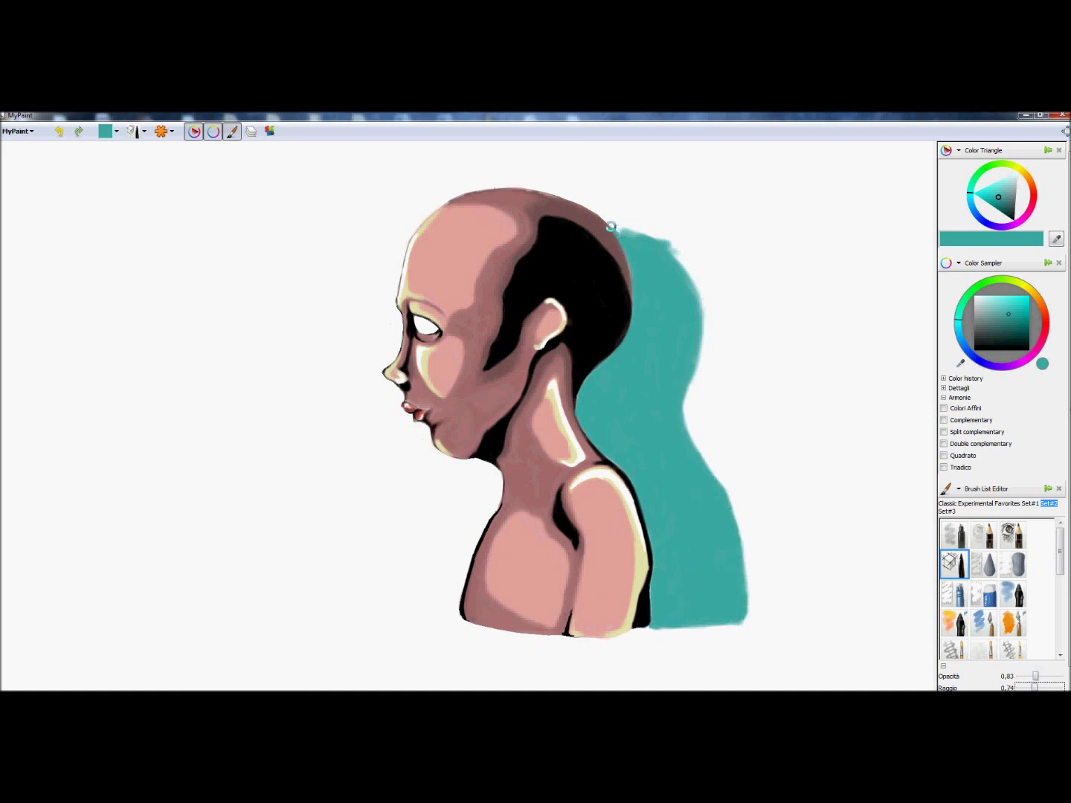
pyautogui.press('2')
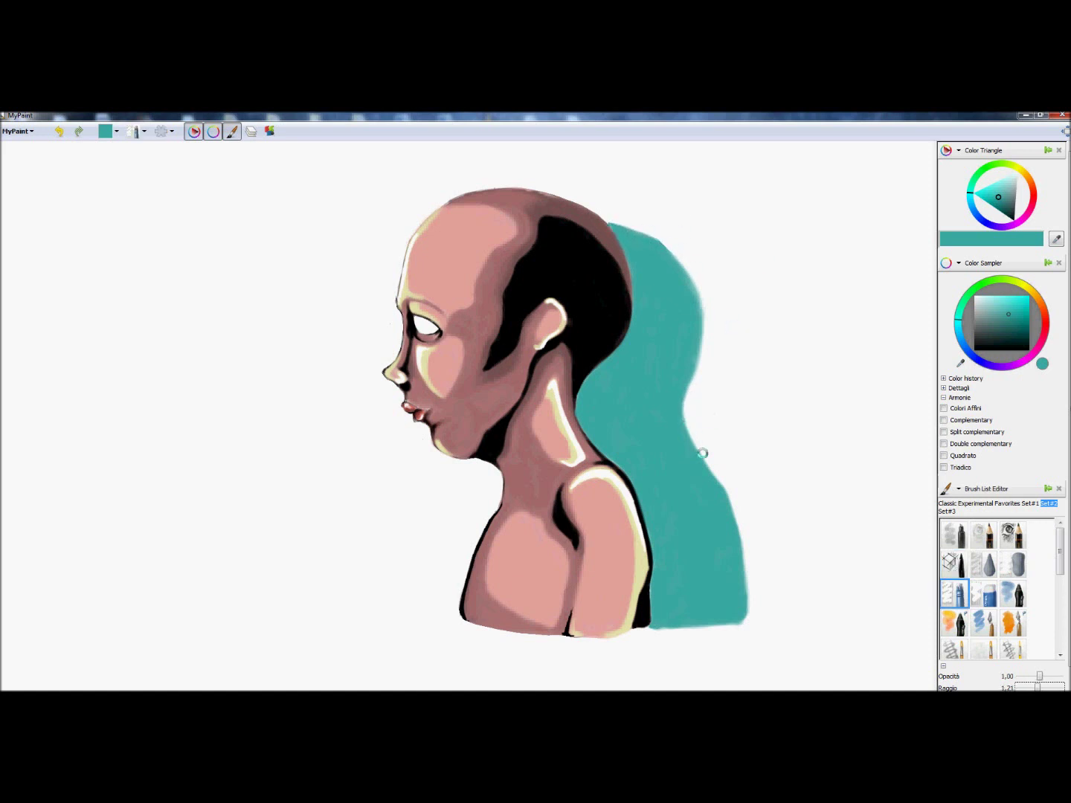
# - Choose a dark teal and paint a shadow band in the teal silhouette along the back of the head and neck
pyautogui.click(1007, 332)
pyautogui.click(955, 623)
pyautogui.press('d')
pyautogui.press('d')
pyautogui.moveTo(592, 414); pyautogui.dragTo(584, 440)
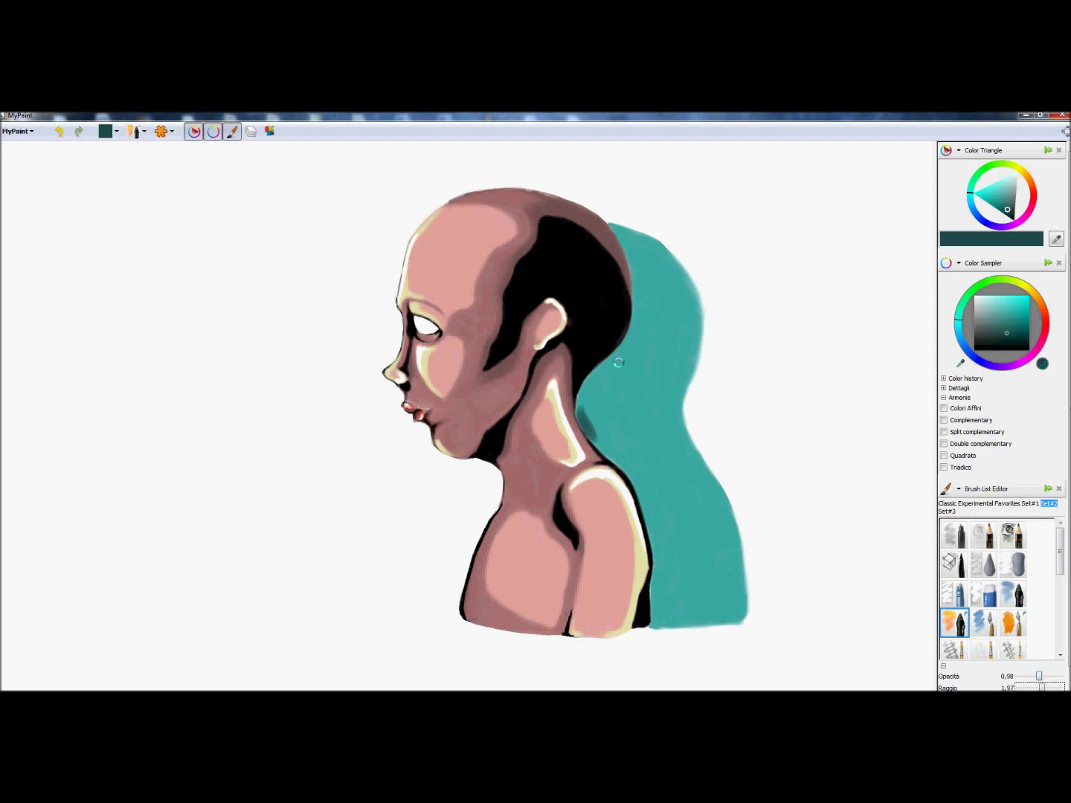
pyautogui.moveTo(586, 385)
pyautogui.mouseDown()
pyautogui.moveTo(606, 360)
pyautogui.moveTo(585, 391)
pyautogui.mouseUp()
pyautogui.moveTo(633, 326)
pyautogui.mouseDown()
pyautogui.moveTo(644, 250)
pyautogui.moveTo(652, 277)
pyautogui.moveTo(641, 405)
pyautogui.moveTo(695, 587)
pyautogui.mouseUp()
pyautogui.moveTo(592, 387)
pyautogui.mouseDown()
pyautogui.moveTo(611, 398)
pyautogui.moveTo(585, 419)
pyautogui.moveTo(622, 378)
pyautogui.moveTo(595, 381)
pyautogui.moveTo(615, 390)
pyautogui.mouseUp()
pyautogui.moveTo(636, 336)
pyautogui.mouseDown()
pyautogui.moveTo(640, 297)
pyautogui.moveTo(656, 314)
pyautogui.moveTo(636, 311)
pyautogui.moveTo(637, 331)
pyautogui.mouseUp()
pyautogui.moveTo(630, 270)
pyautogui.mouseDown()
pyautogui.moveTo(626, 246)
pyautogui.moveTo(647, 299)
pyautogui.mouseUp()
# - Extend and fill the dark teal shadow band along the figure's shoulder and back down to the base
pyautogui.moveTo(619, 414)
pyautogui.mouseDown()
pyautogui.moveTo(633, 445)
pyautogui.moveTo(600, 428)
pyautogui.moveTo(594, 439)
pyautogui.moveTo(642, 500)
pyautogui.moveTo(639, 471)
pyautogui.moveTo(673, 506)
pyautogui.moveTo(686, 576)
pyautogui.moveTo(688, 560)
pyautogui.moveTo(679, 624)
pyautogui.moveTo(657, 621)
pyautogui.moveTo(676, 559)
pyautogui.moveTo(679, 612)
pyautogui.moveTo(664, 570)
pyautogui.moveTo(655, 602)
pyautogui.moveTo(682, 602)
pyautogui.mouseUp()
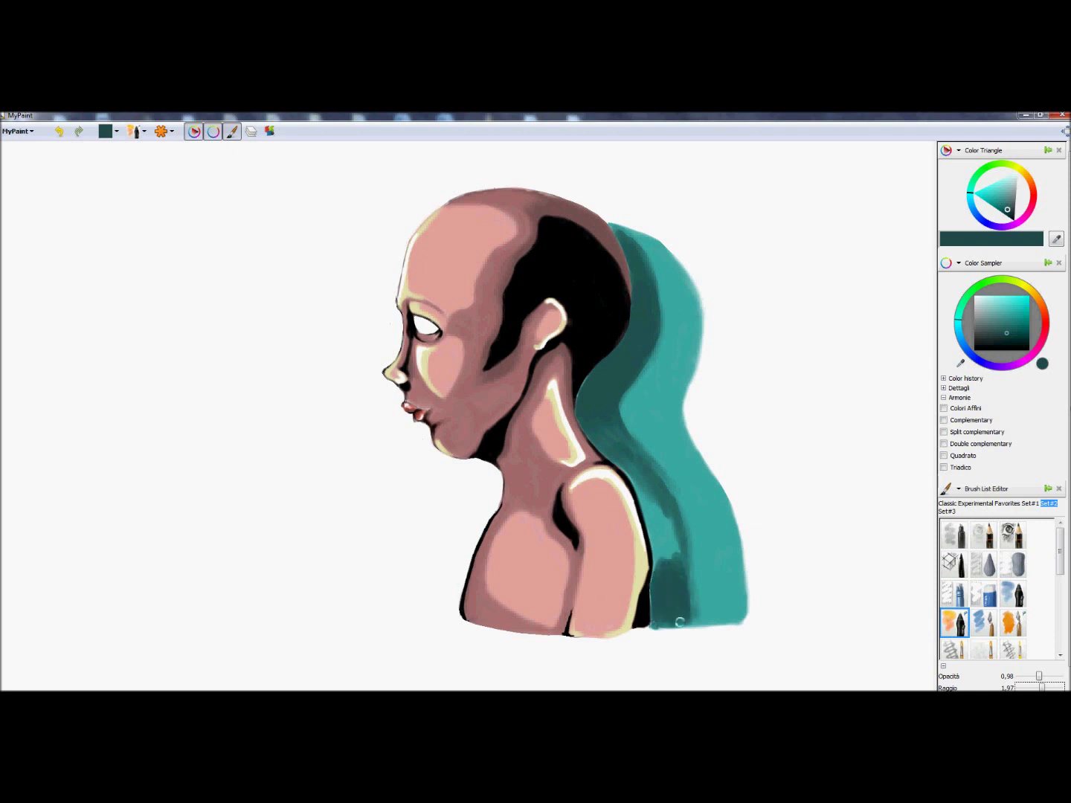
pyautogui.moveTo(659, 556)
pyautogui.mouseDown()
pyautogui.moveTo(646, 514)
pyautogui.moveTo(654, 577)
pyautogui.moveTo(654, 495)
pyautogui.moveTo(675, 548)
pyautogui.mouseUp()
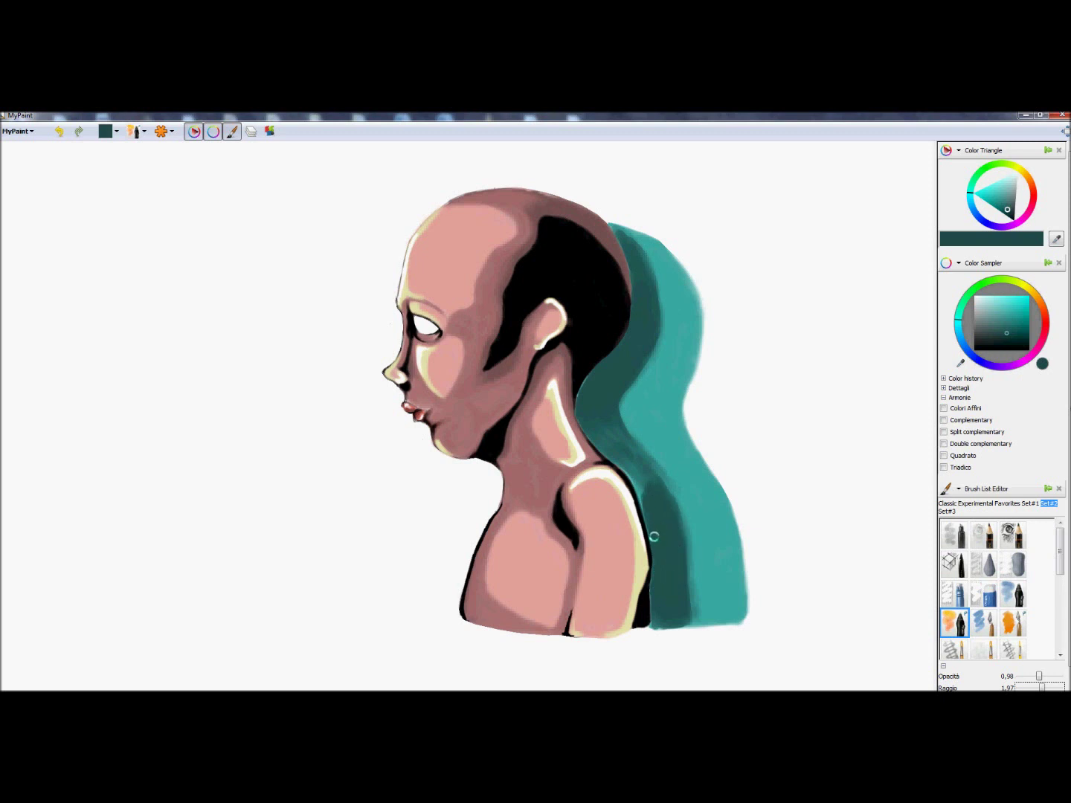
pyautogui.moveTo(633, 451)
pyautogui.mouseDown()
pyautogui.moveTo(639, 476)
pyautogui.moveTo(608, 436)
pyautogui.moveTo(687, 547)
pyautogui.moveTo(689, 610)
pyautogui.mouseUp()
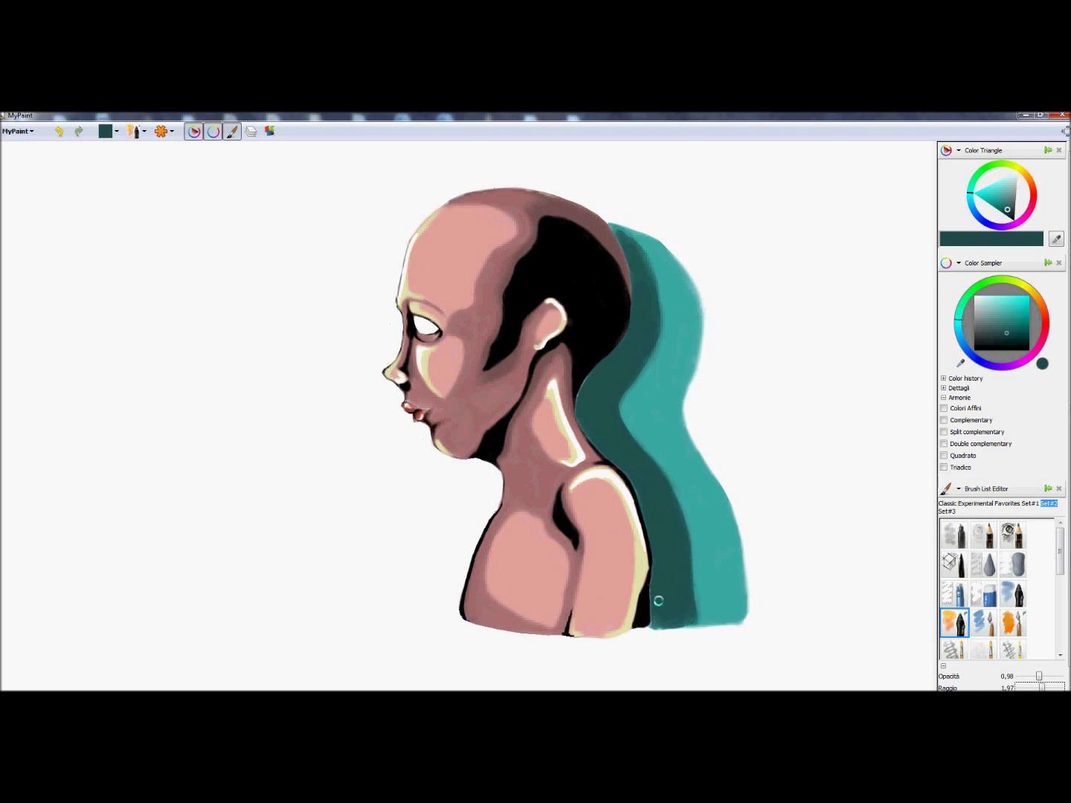